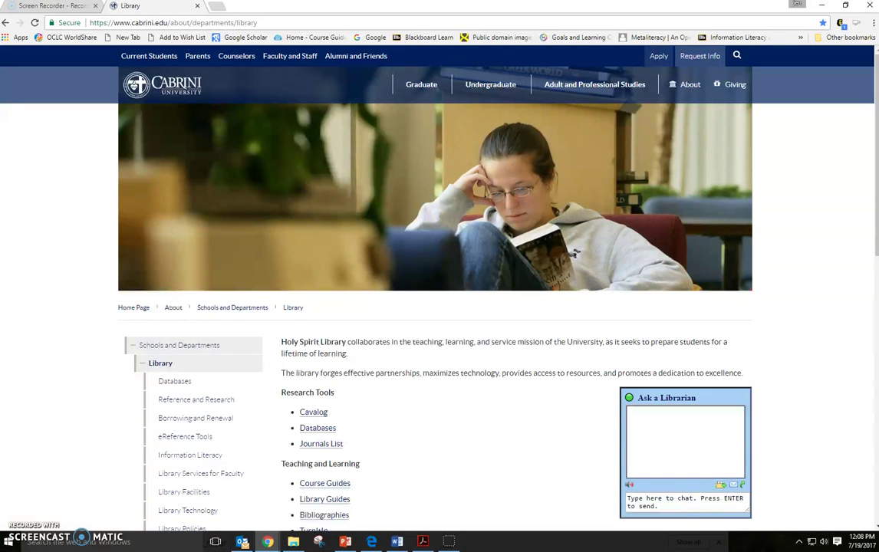
Step: Scroll down the library's main page to the Research Tools links
{"action": "scroll", "coordinate": [877, 262], "scroll_direction": "down", "scroll_amount": 1}
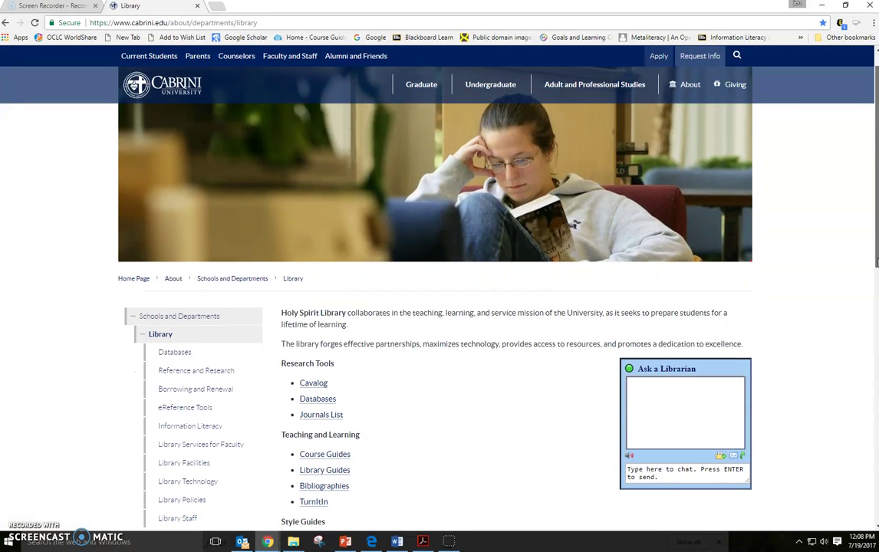
{"action": "scroll", "coordinate": [877, 262], "scroll_direction": "down", "scroll_amount": 1}
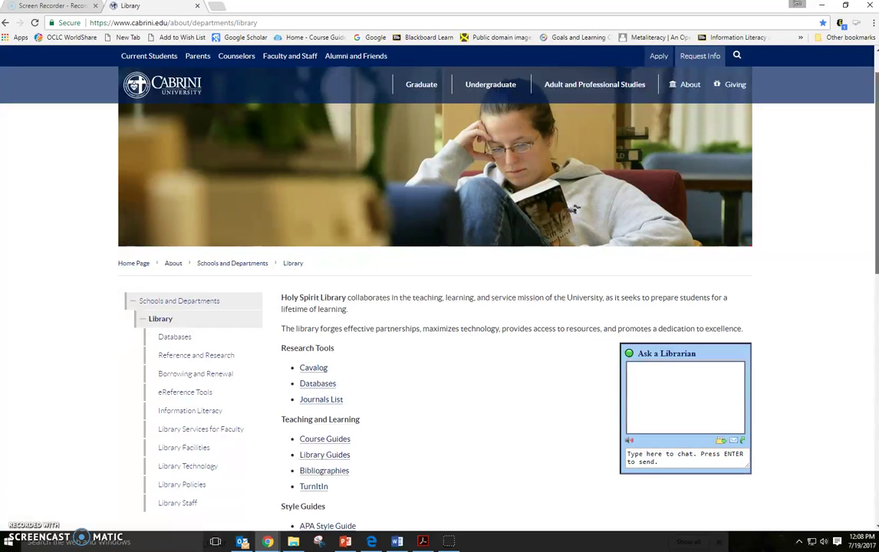
{"action": "scroll", "coordinate": [877, 262], "scroll_direction": "down", "scroll_amount": 1}
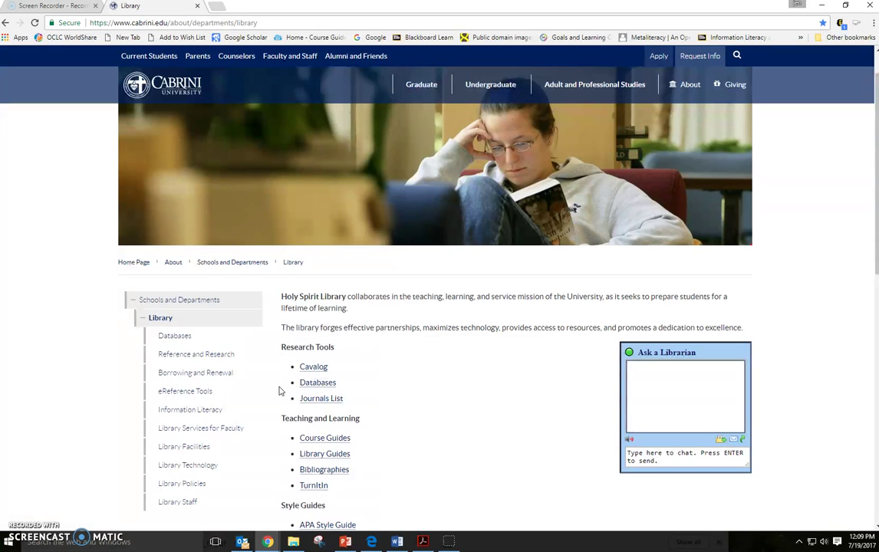
Step: Open the Databases listing and filter it to Education Databases to find Education Research Complete
{"action": "left_click", "coordinate": [325, 385]}
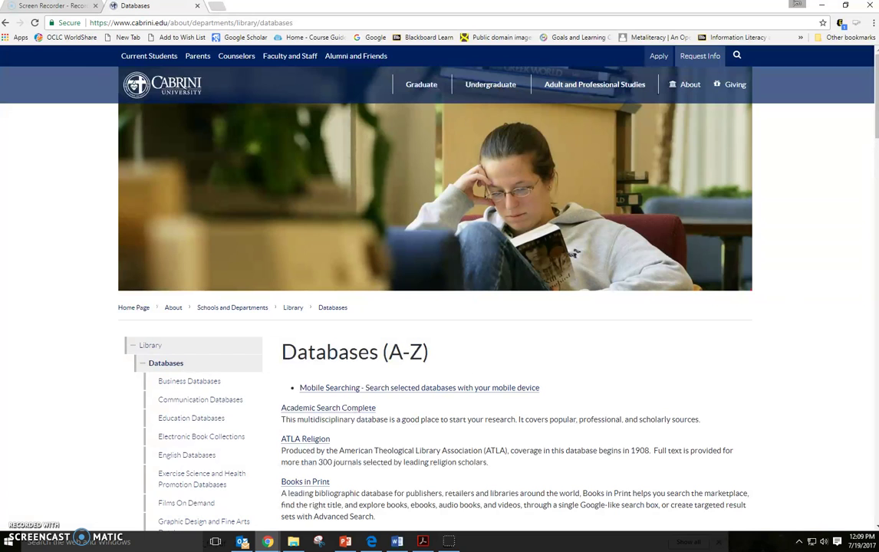
{"action": "scroll", "coordinate": [845, 171], "scroll_direction": "down", "scroll_amount": 3}
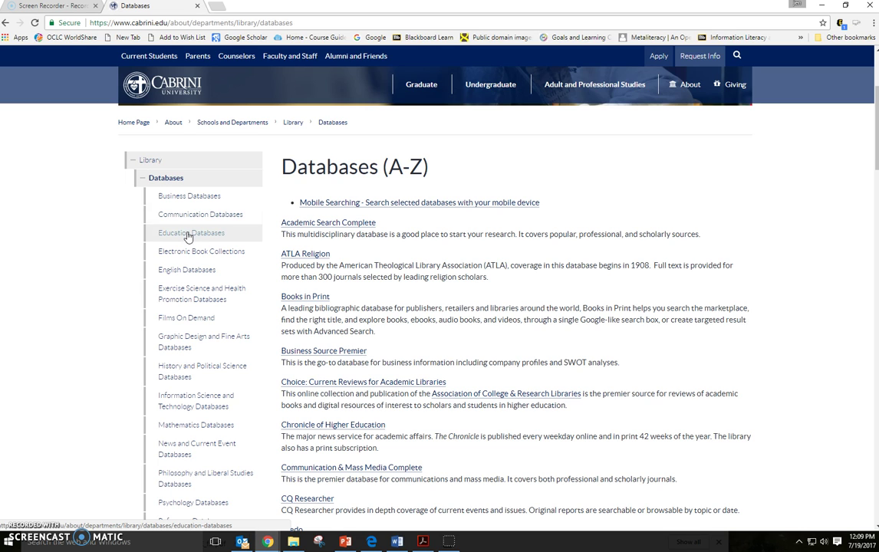
{"action": "left_click", "coordinate": [189, 234]}
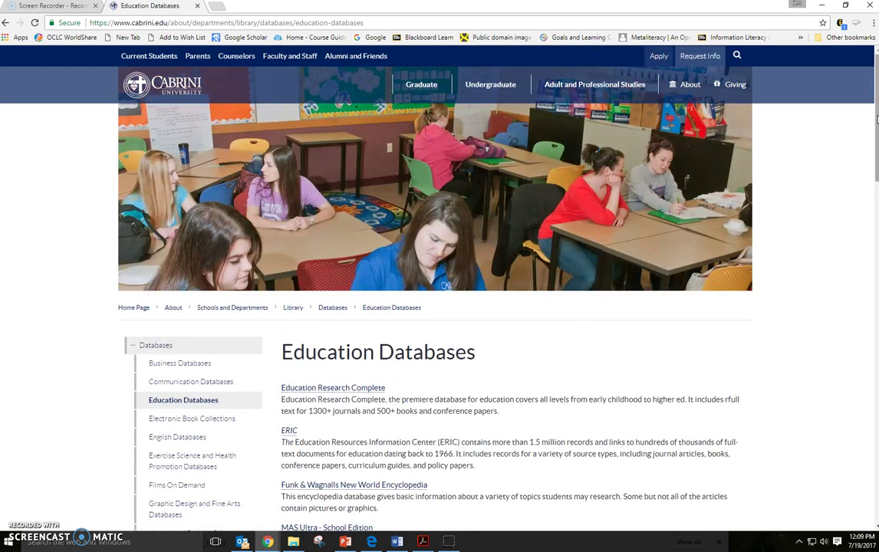
{"action": "scroll", "coordinate": [434, 307], "scroll_direction": "down", "scroll_amount": 3}
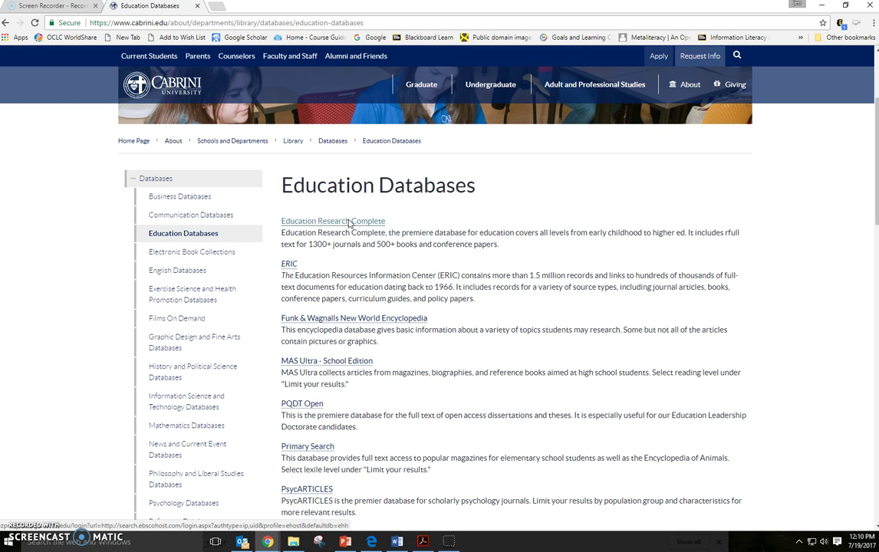
{"action": "left_click", "coordinate": [349, 222]}
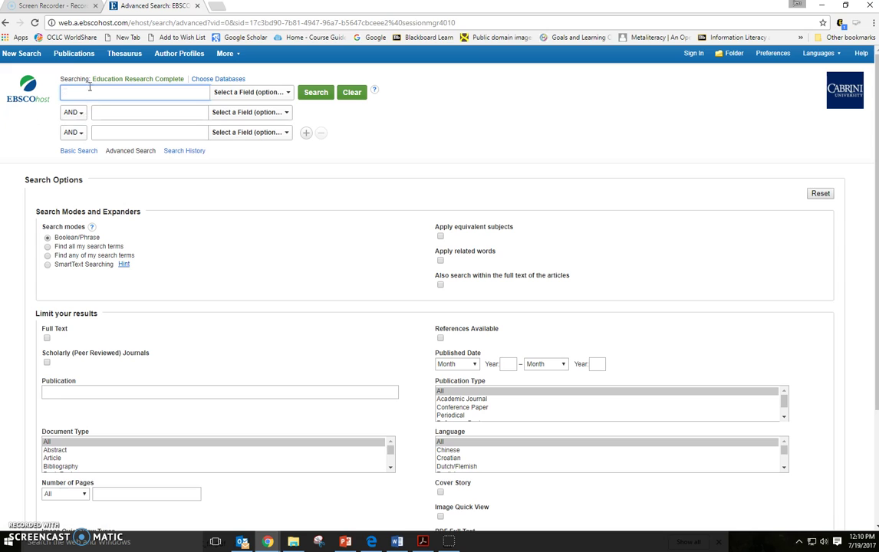
{"action": "left_click_drag", "start_coordinate": [90, 77], "coordinate": [186, 75]}
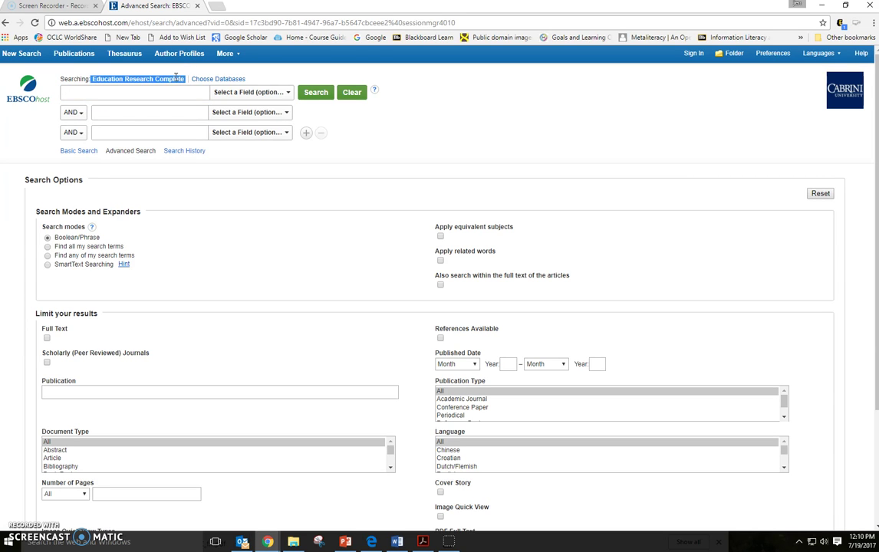
{"action": "left_click", "coordinate": [205, 79]}
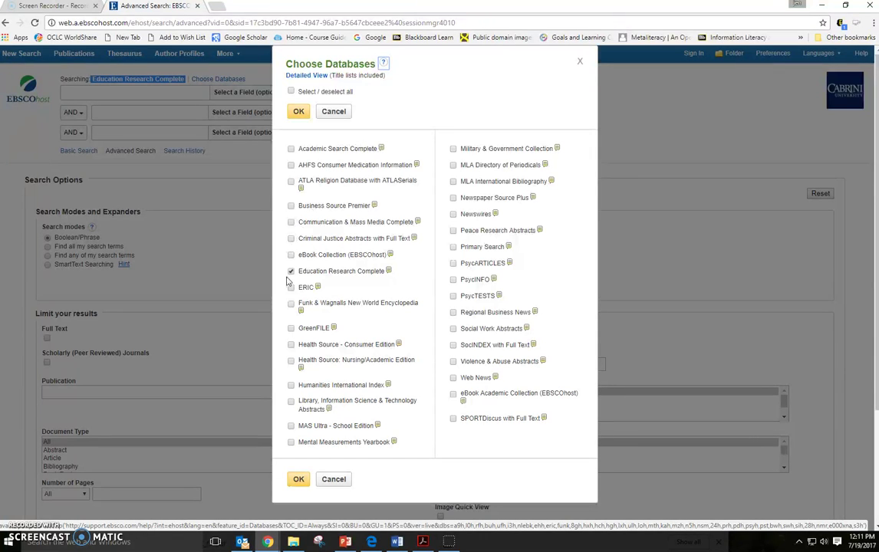
Step: Confirm Education Research Complete and search it for 'cell phones', returning 5,664 results
{"action": "left_click", "coordinate": [298, 480]}
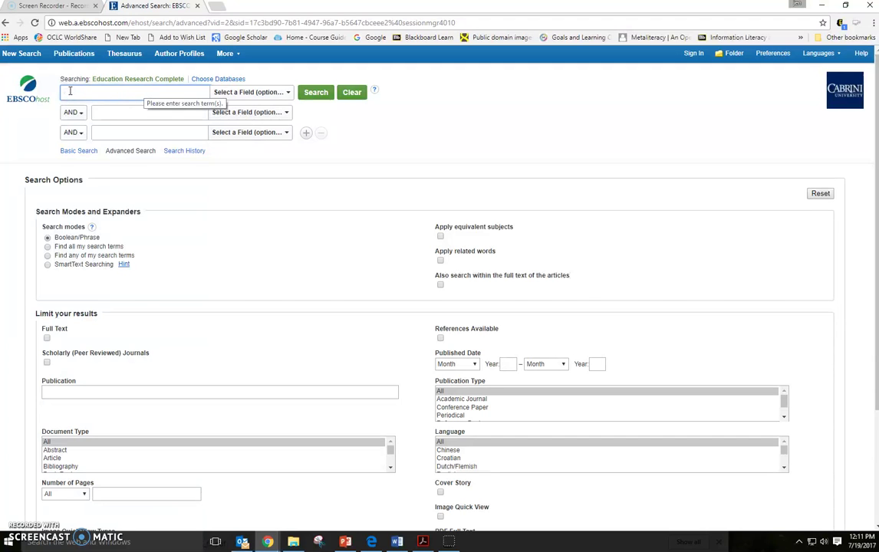
{"action": "type", "text": "ce"}
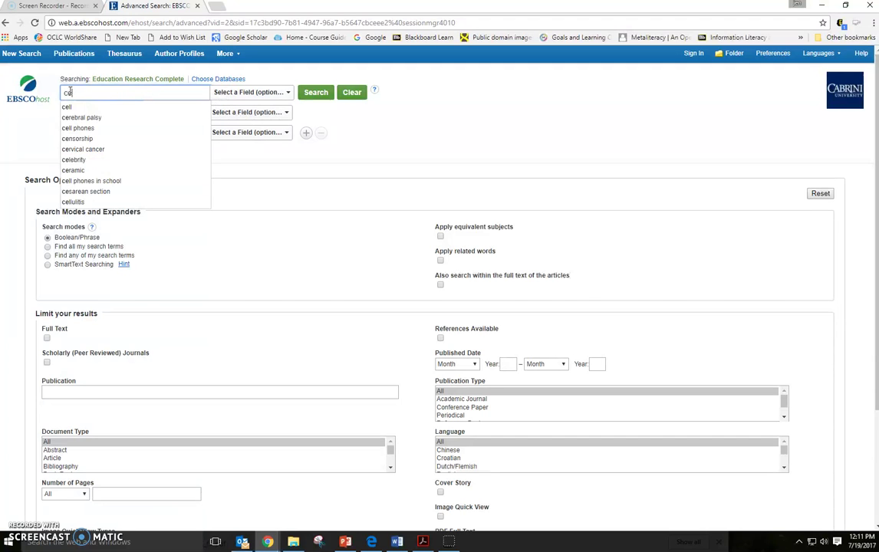
{"action": "type", "text": "ll phones"}
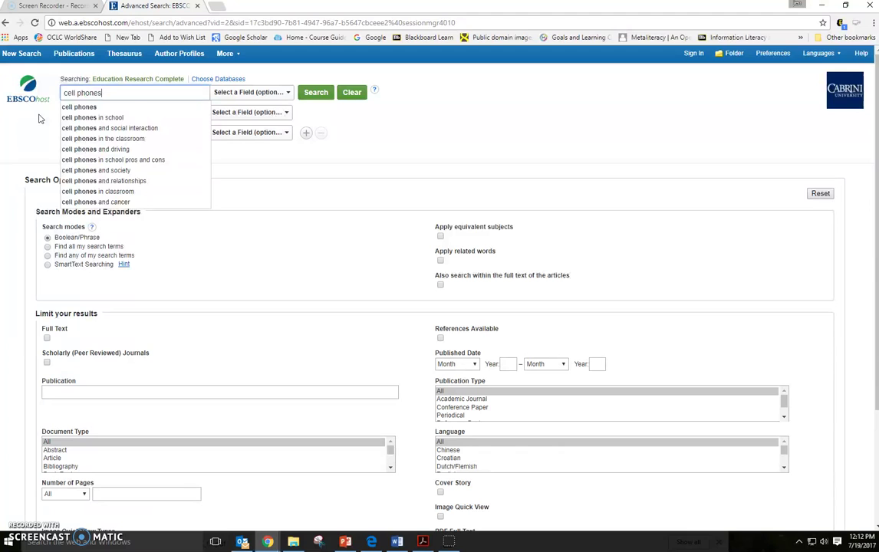
{"action": "left_click", "coordinate": [39, 115]}
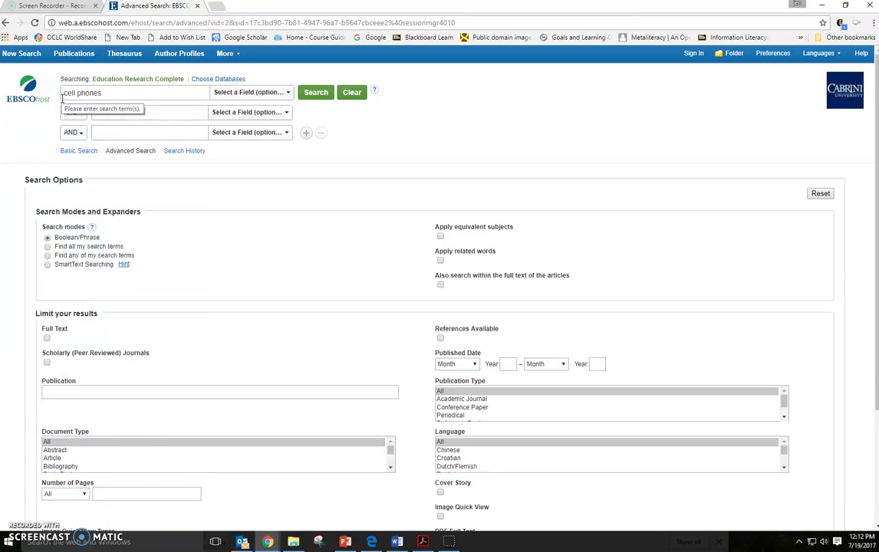
{"action": "left_click", "coordinate": [312, 92]}
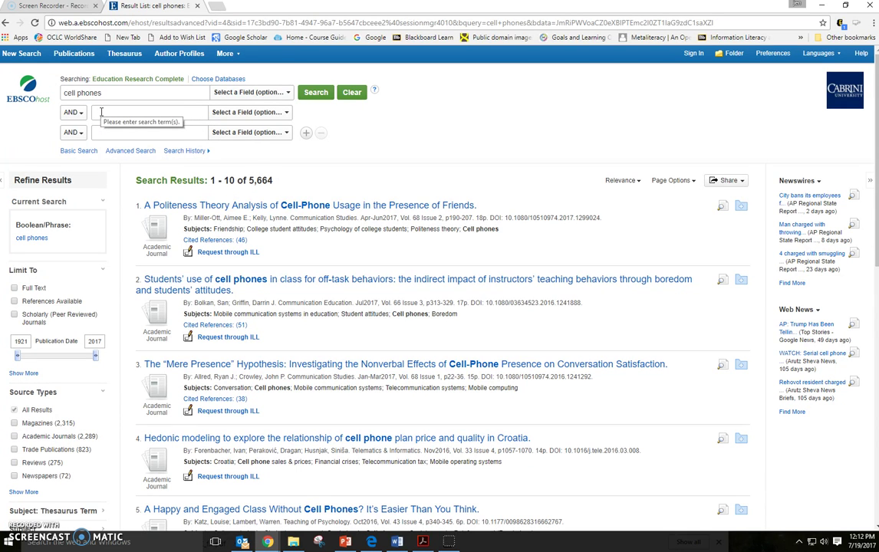
Step: Add 'classroom' as a second AND term and rerun the search, narrowing to 487 results
{"action": "left_click", "coordinate": [100, 112]}
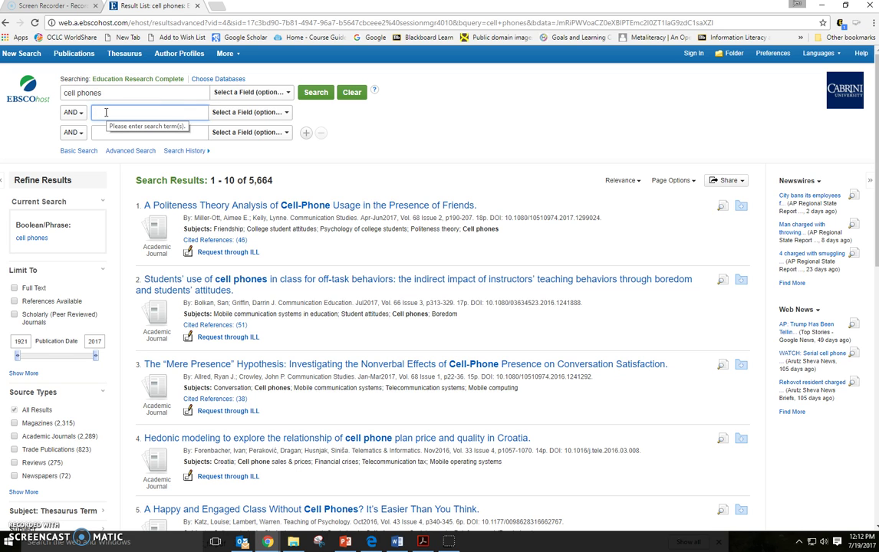
{"action": "type", "text": "classroom"}
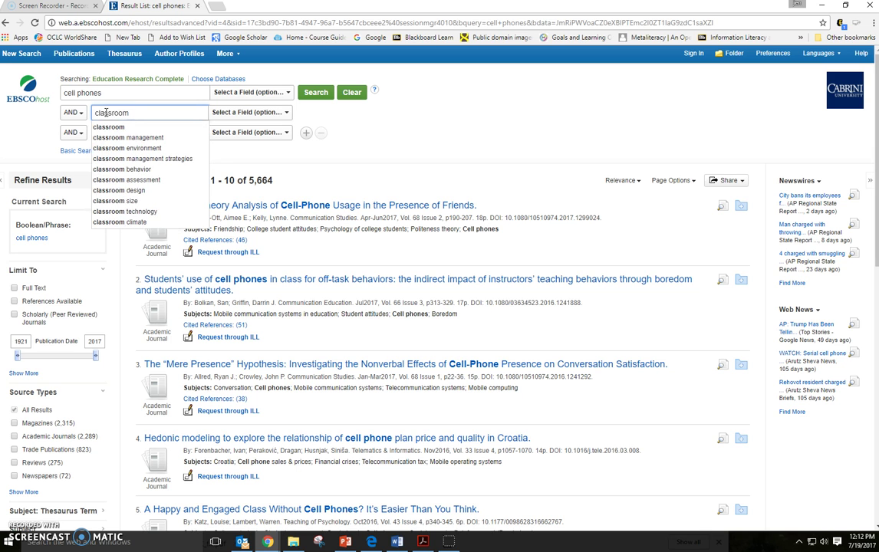
{"action": "left_click", "coordinate": [316, 93]}
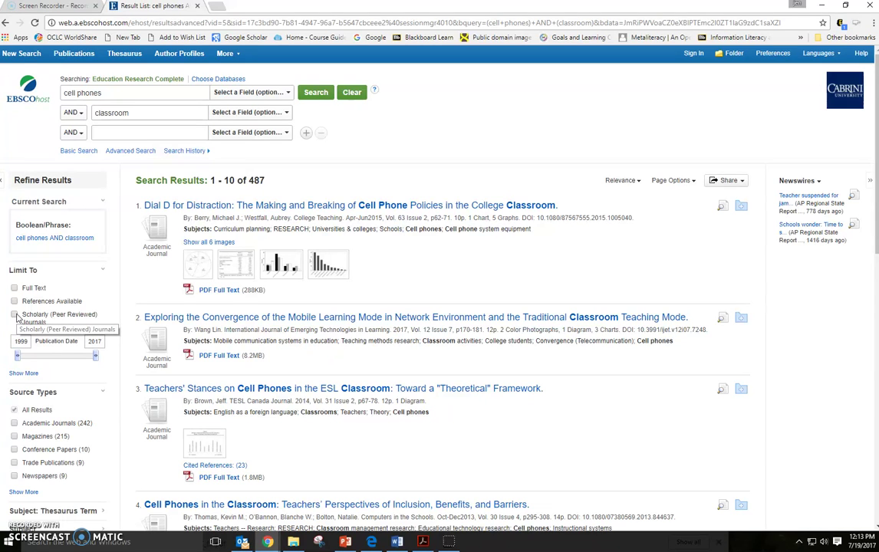
Step: Limit the results to Scholarly (Peer Reviewed) Journals, leaving 243 articles
{"action": "left_click", "coordinate": [15, 314]}
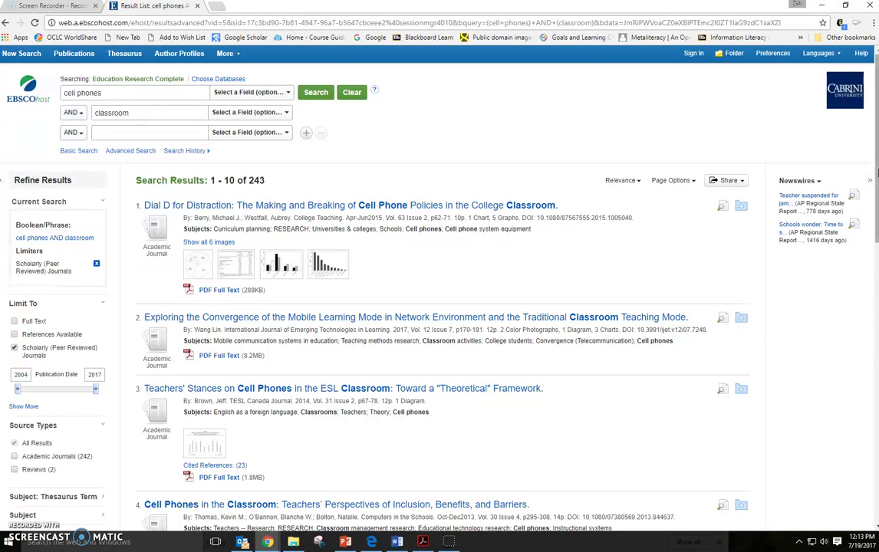
{"action": "scroll", "coordinate": [129, 178], "scroll_direction": "down", "scroll_amount": 1}
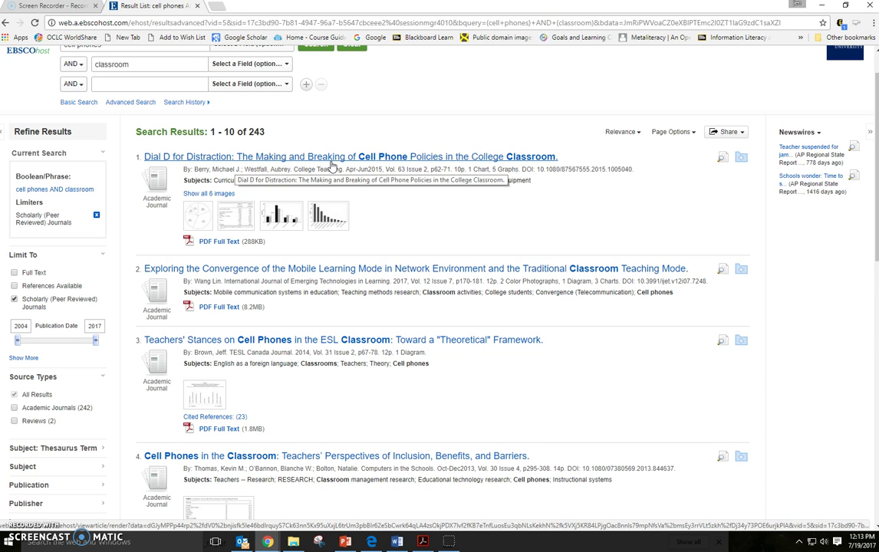
Step: Open the 'Dial D for Distraction' detailed record and add it to the folder
{"action": "left_click", "coordinate": [331, 158]}
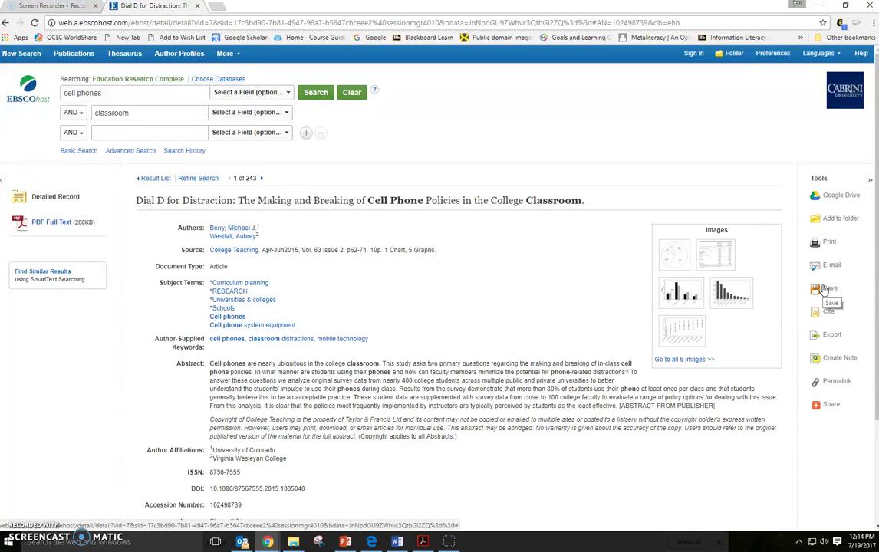
{"action": "left_click", "coordinate": [837, 223]}
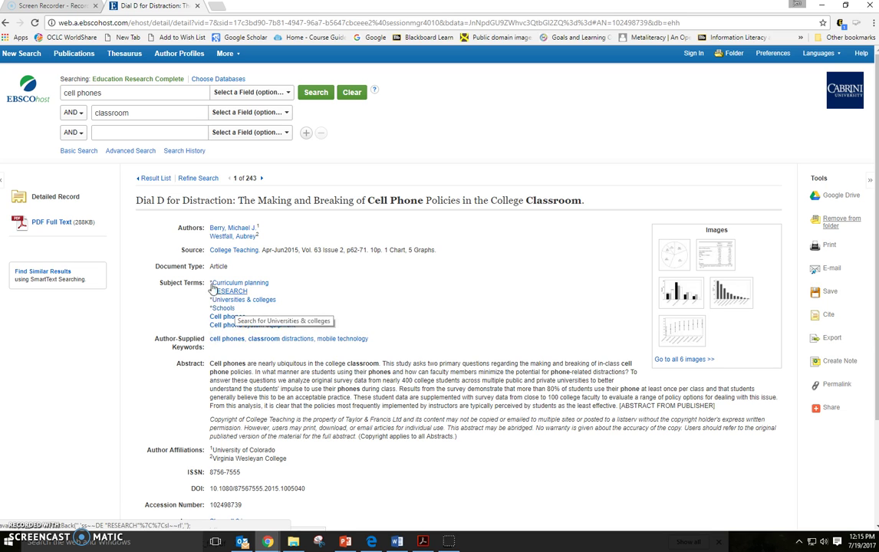
Step: Add 'high school' as a third search term and search, narrowing to 22 results
{"action": "left_click", "coordinate": [136, 133]}
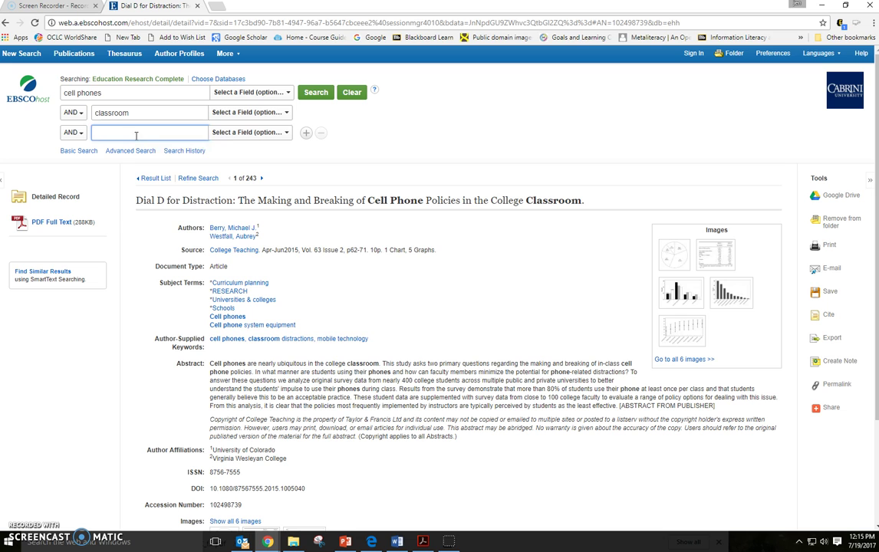
{"action": "type", "text": "high school"}
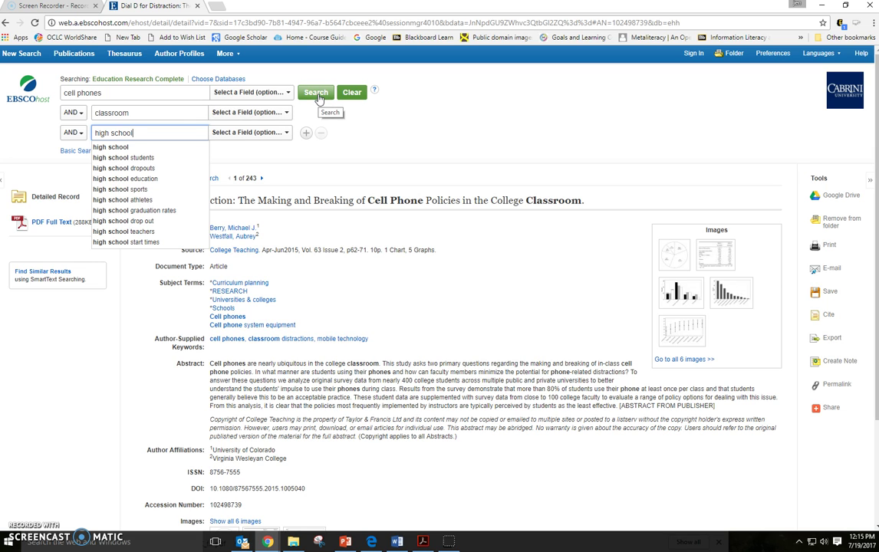
{"action": "left_click", "coordinate": [316, 93]}
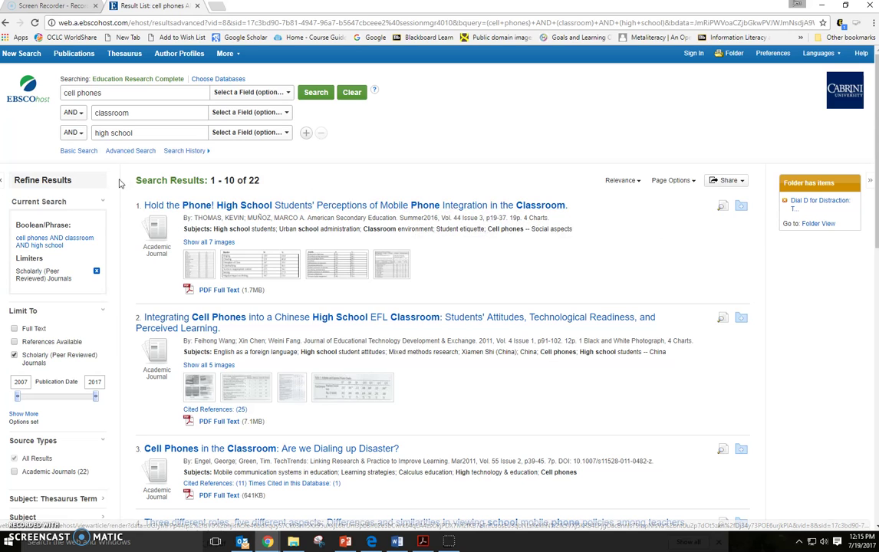
Step: Add results 1 and 3, 'Hold the Phone!' and 'Cell Phones in the Classroom', to the folder
{"action": "left_click", "coordinate": [742, 207]}
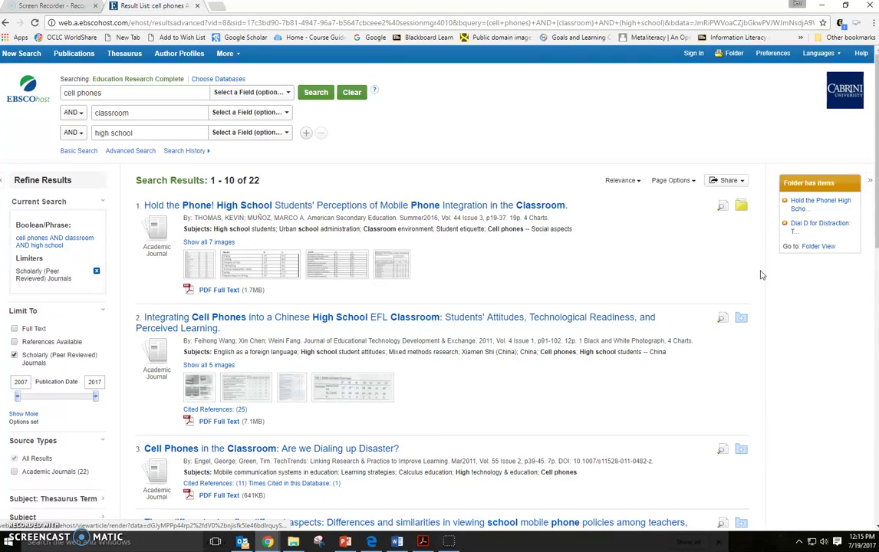
{"action": "left_click", "coordinate": [742, 452]}
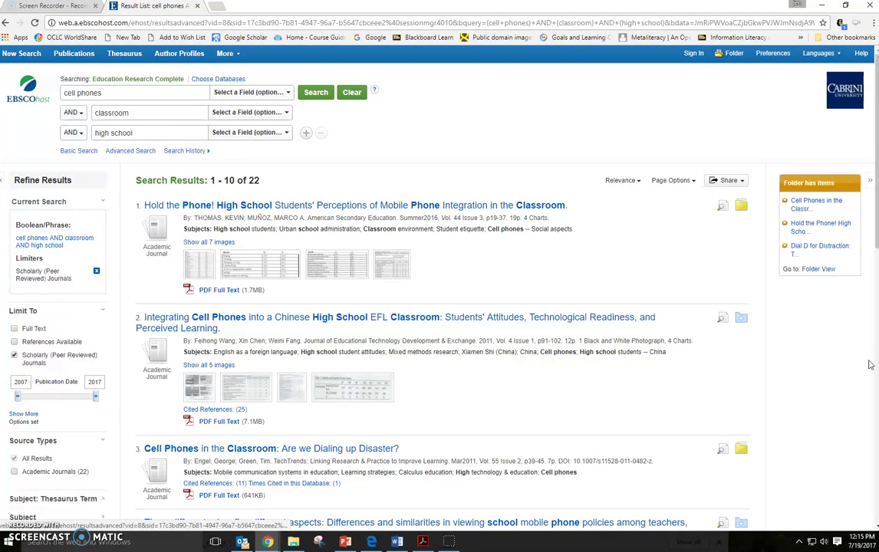
{"action": "scroll", "coordinate": [877, 244], "scroll_direction": "down", "scroll_amount": 3}
{"action": "scroll", "coordinate": [442, 292], "scroll_direction": "down", "scroll_amount": 3}
{"action": "scroll", "coordinate": [288, 456], "scroll_direction": "down", "scroll_amount": 2}
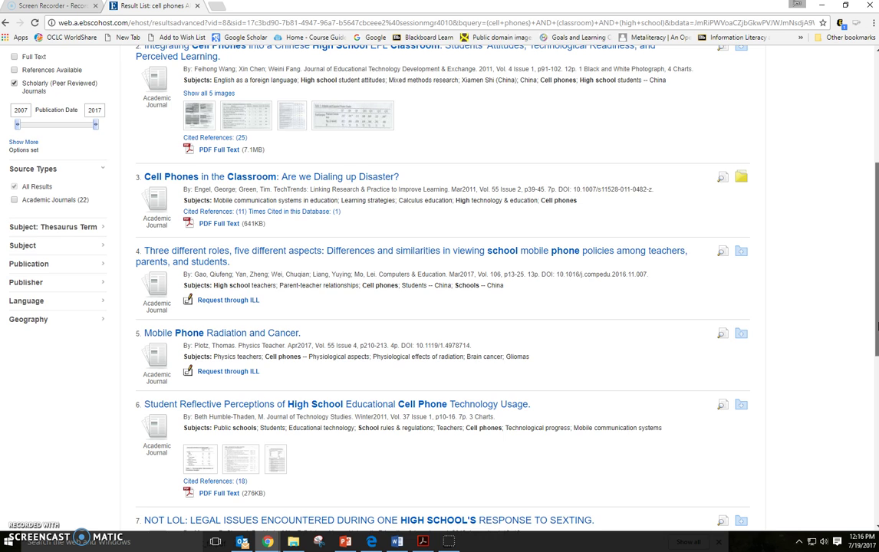
{"action": "left_click_drag", "start_coordinate": [876, 327], "coordinate": [870, 371]}
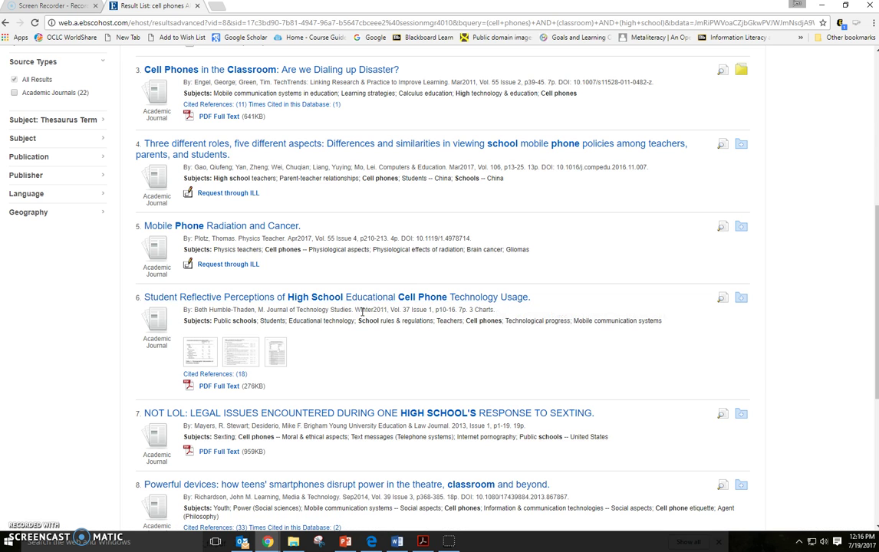
{"action": "left_click_drag", "start_coordinate": [354, 310], "coordinate": [388, 313]}
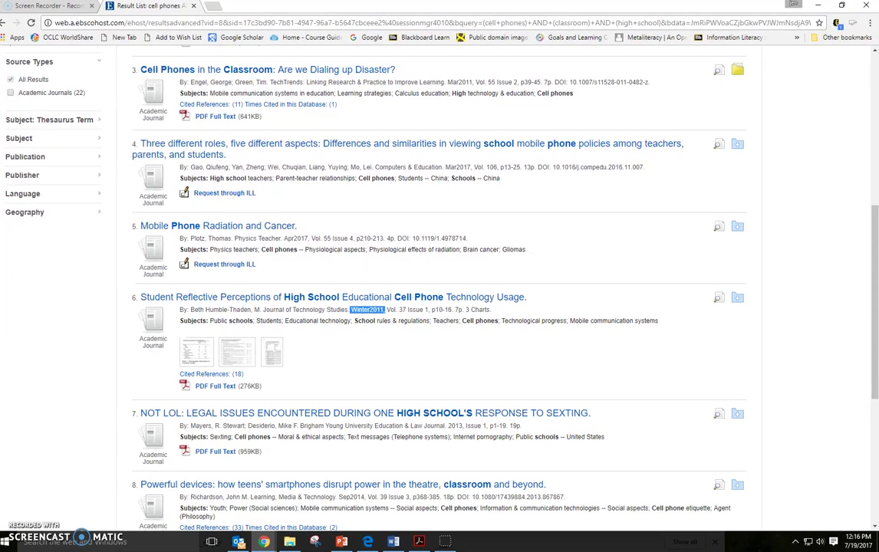
Step: Set the Publication Date slider to 2014–2017, cutting the results to 9
{"action": "left_click_drag", "start_coordinate": [873, 368], "coordinate": [866, 272]}
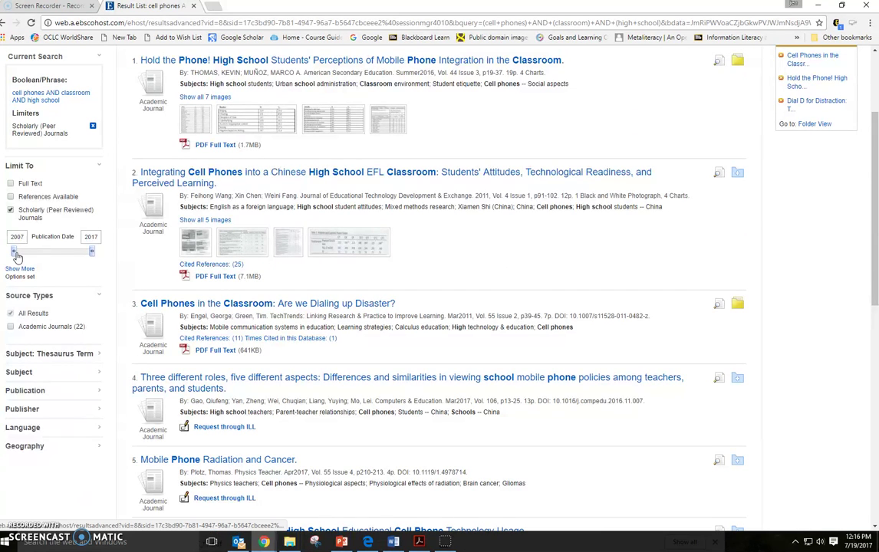
{"action": "left_click_drag", "start_coordinate": [14, 251], "coordinate": [70, 267]}
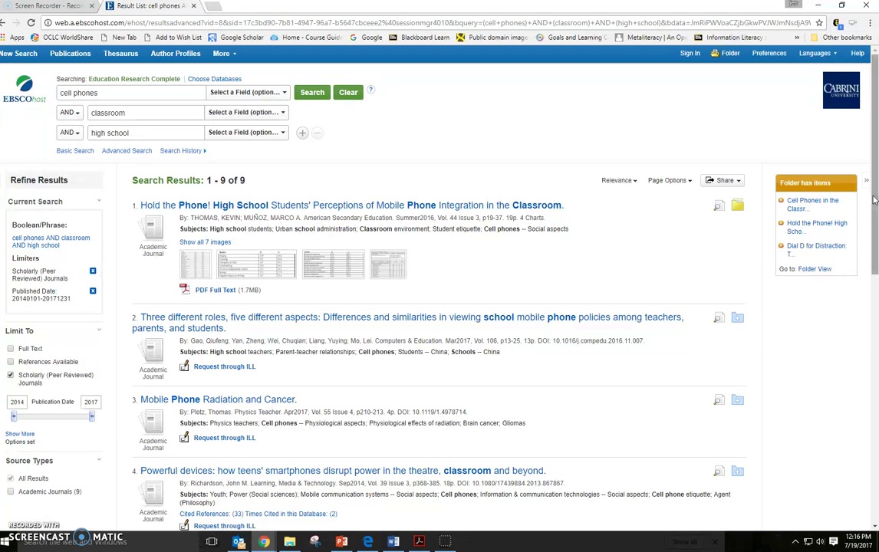
{"action": "left_click_drag", "start_coordinate": [874, 200], "coordinate": [858, 265]}
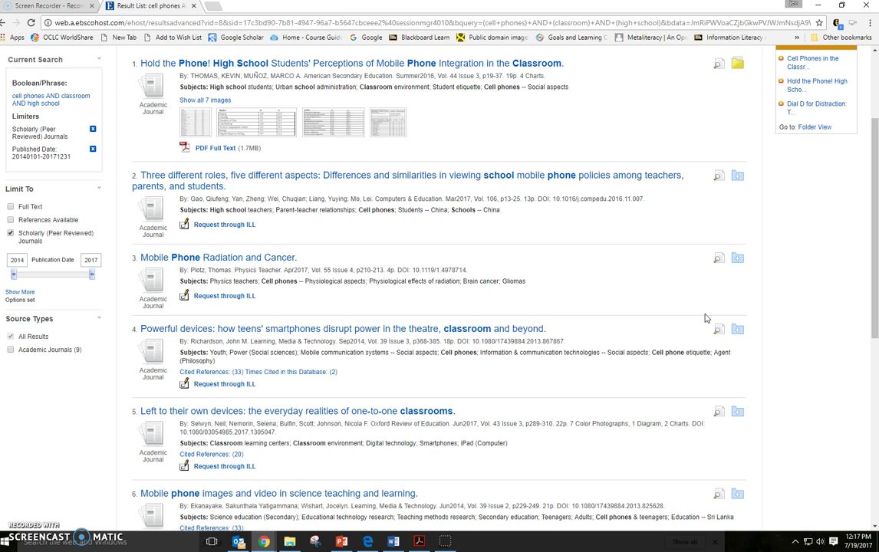
Step: Add 'Powerful devices' and 'Mobile phone images and video' to the folder, then highlight result 1's PDF link
{"action": "left_click", "coordinate": [738, 327]}
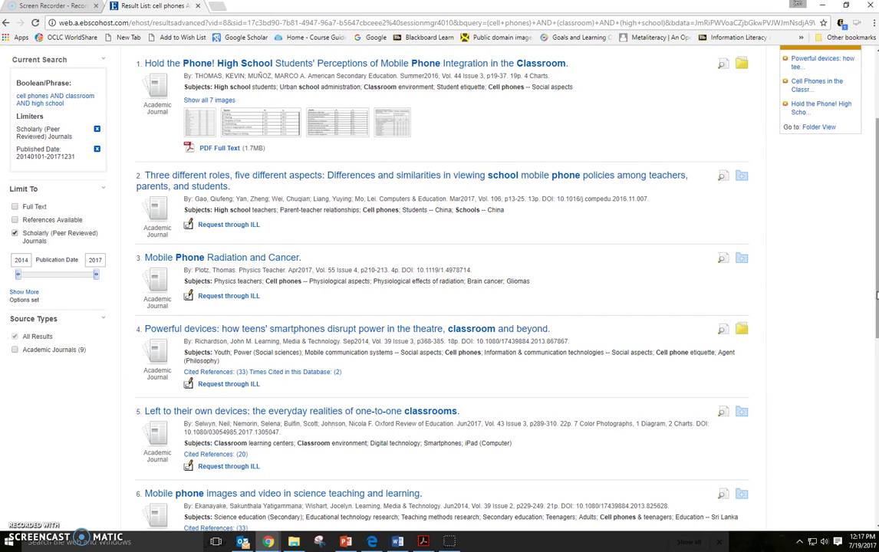
{"action": "left_click_drag", "start_coordinate": [876, 297], "coordinate": [877, 345]}
{"action": "left_click", "coordinate": [741, 392]}
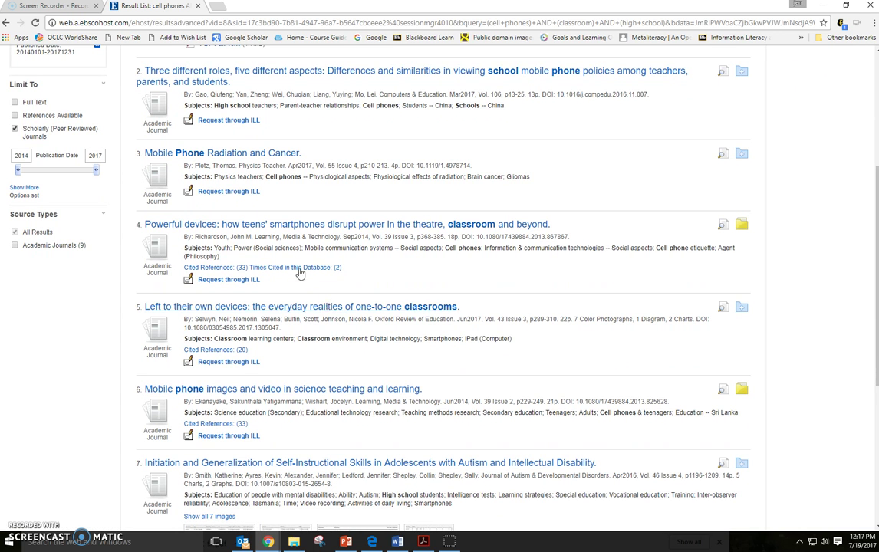
{"action": "scroll", "coordinate": [399, 90], "scroll_direction": "up", "scroll_amount": 1}
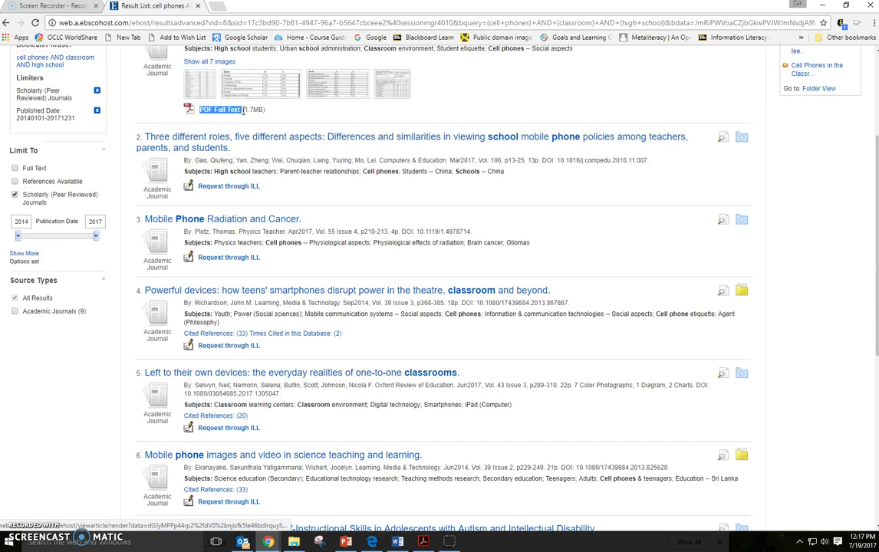
{"action": "left_click_drag", "start_coordinate": [270, 110], "coordinate": [199, 108]}
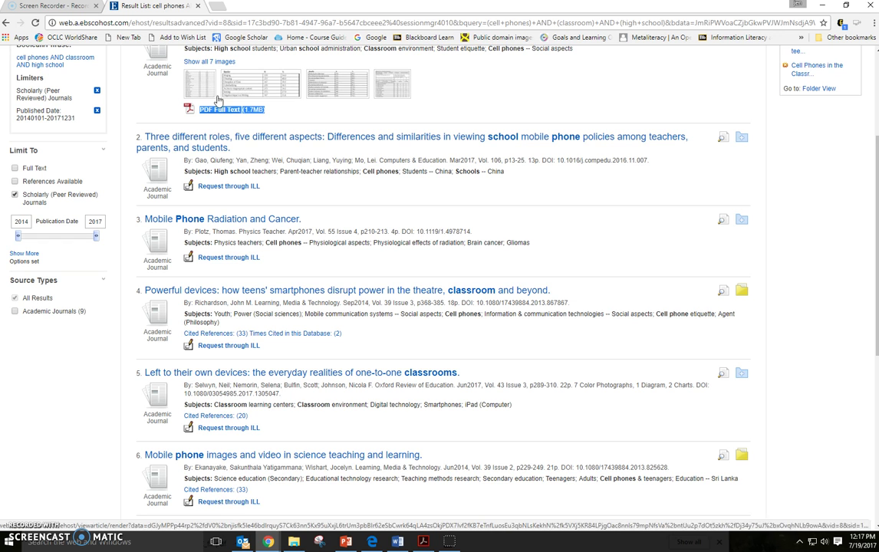
Step: Request the Mobile phone images and video article through interlibrary loan, noting the three-business-day minimum, then return to results
{"action": "left_click", "coordinate": [208, 502]}
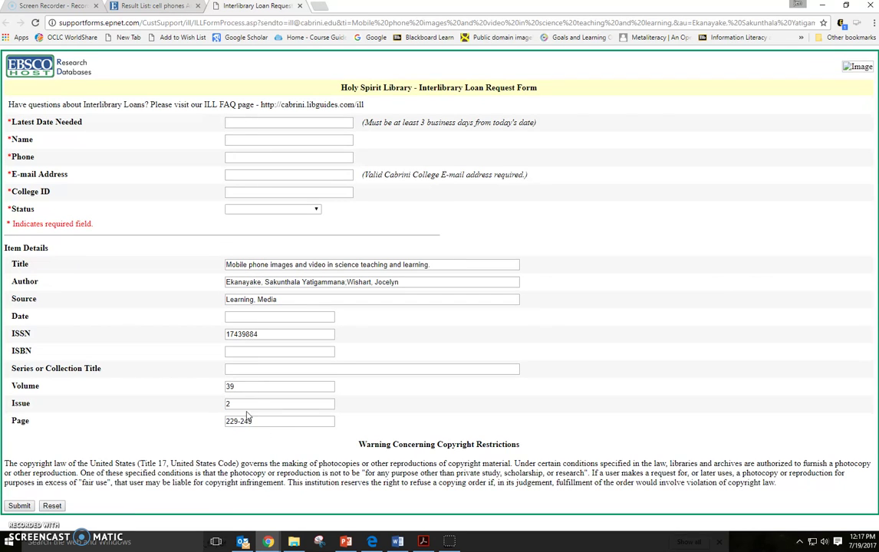
{"action": "left_click_drag", "start_coordinate": [359, 121], "coordinate": [534, 128]}
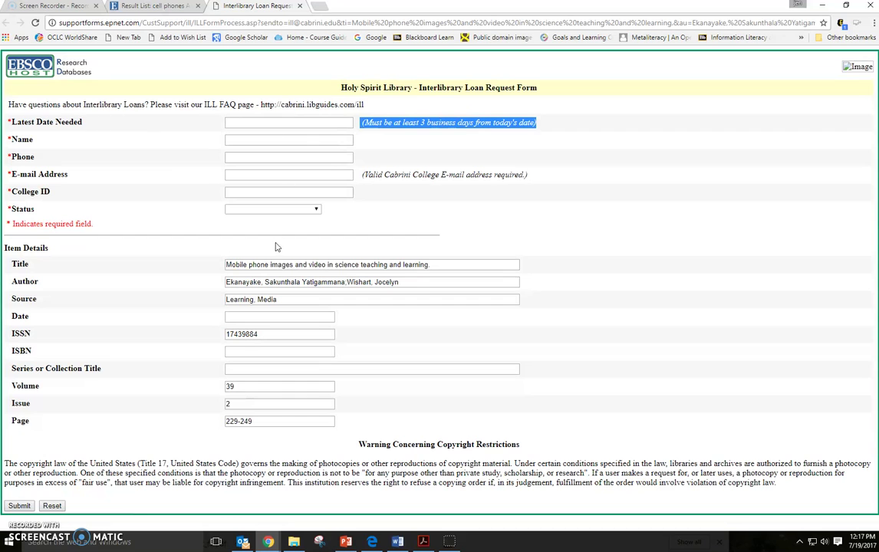
{"action": "left_click", "coordinate": [151, 7]}
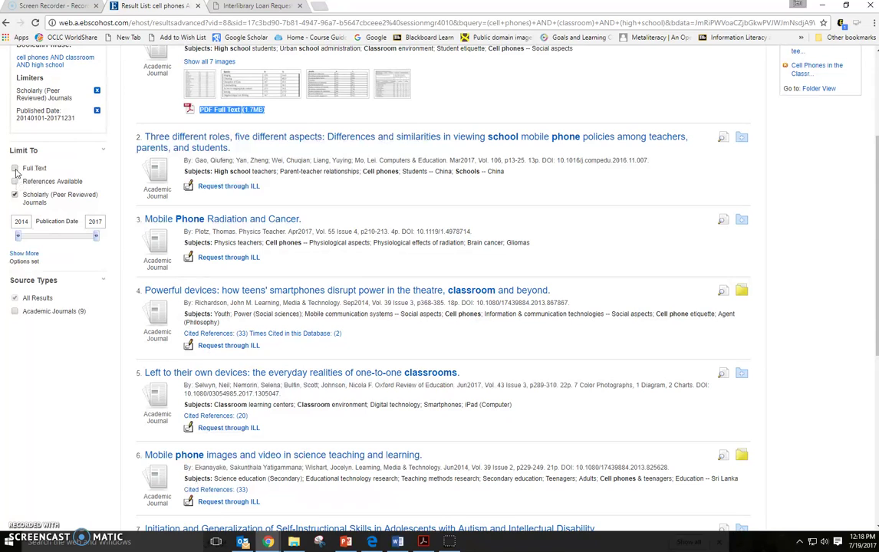
Step: Limit results to Full Text, leaving 3 articles, and highlight result 3's Student attitudes subject
{"action": "left_click", "coordinate": [15, 169]}
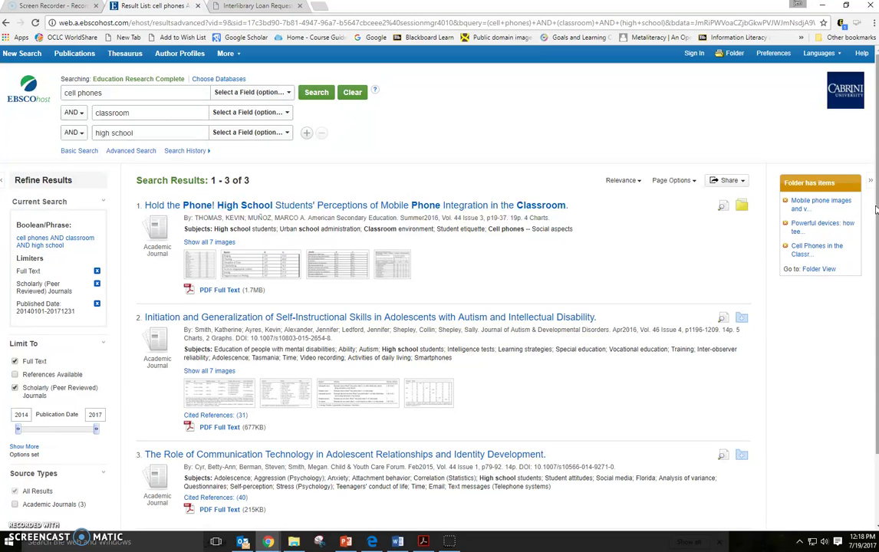
{"action": "scroll", "coordinate": [871, 246], "scroll_direction": "down", "scroll_amount": 2}
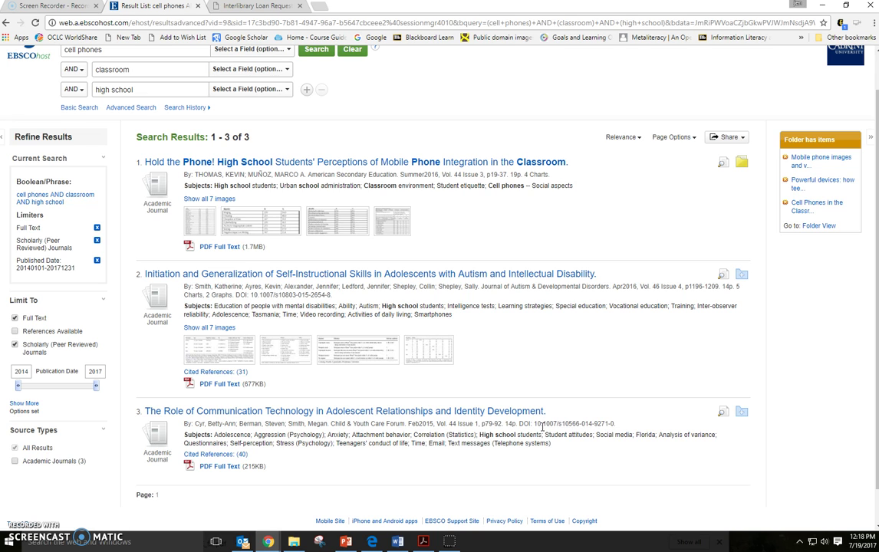
{"action": "left_click_drag", "start_coordinate": [546, 435], "coordinate": [586, 434]}
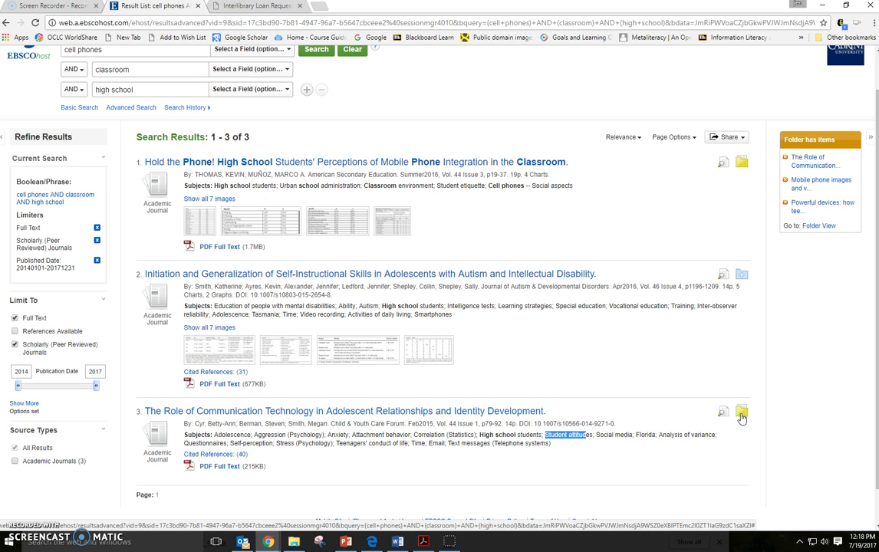
{"action": "scroll", "coordinate": [872, 353], "scroll_direction": "up", "scroll_amount": 1}
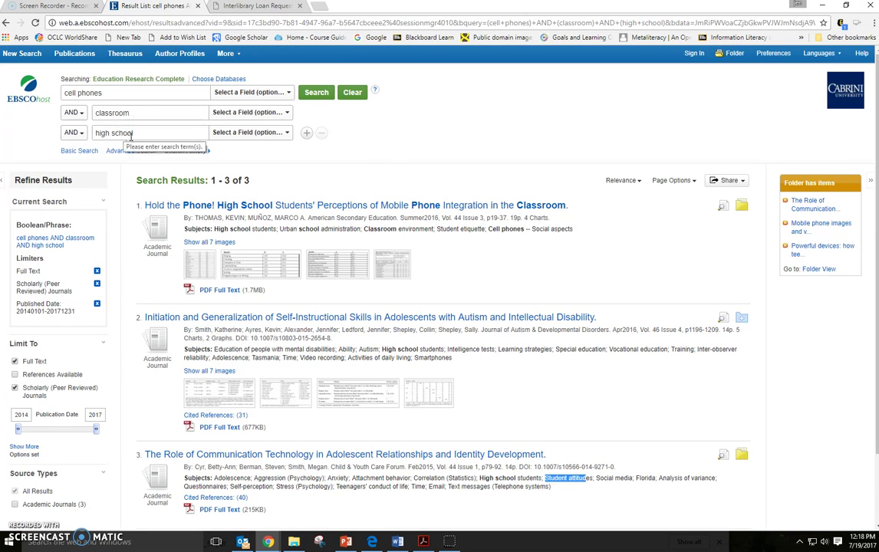
{"action": "left_click", "coordinate": [142, 112]}
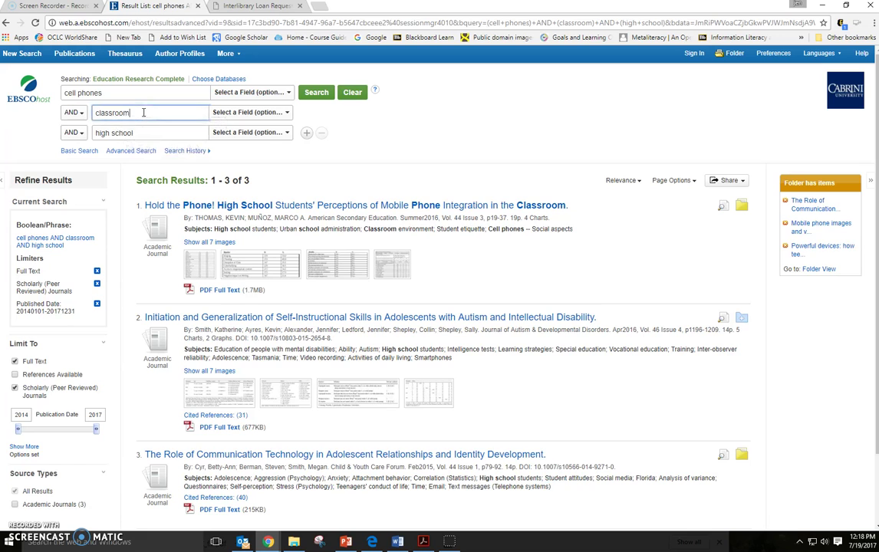
{"action": "double_click", "coordinate": [124, 113]}
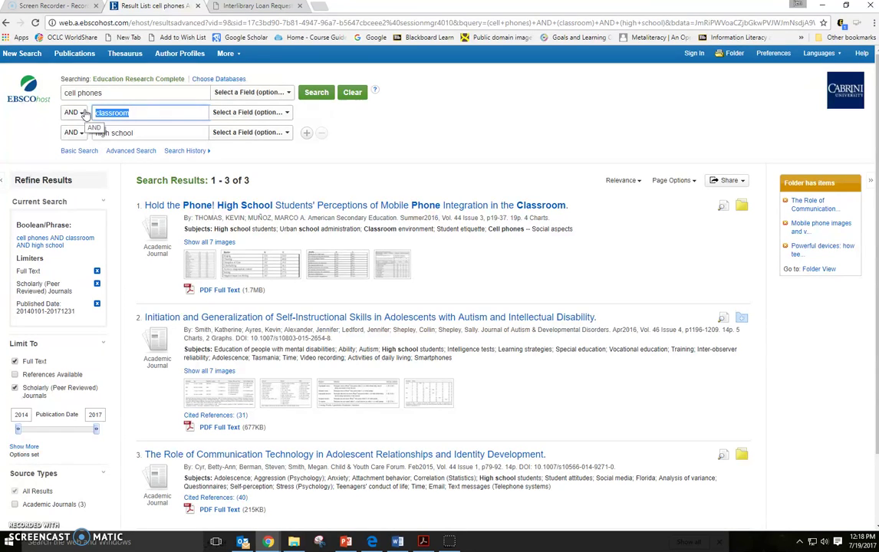
{"action": "key", "text": "BackSpace"}
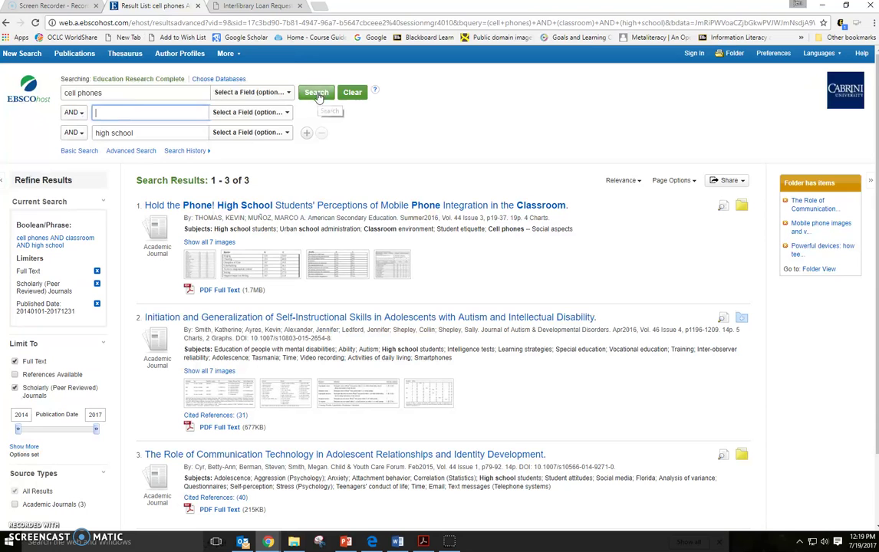
{"action": "left_click", "coordinate": [316, 94]}
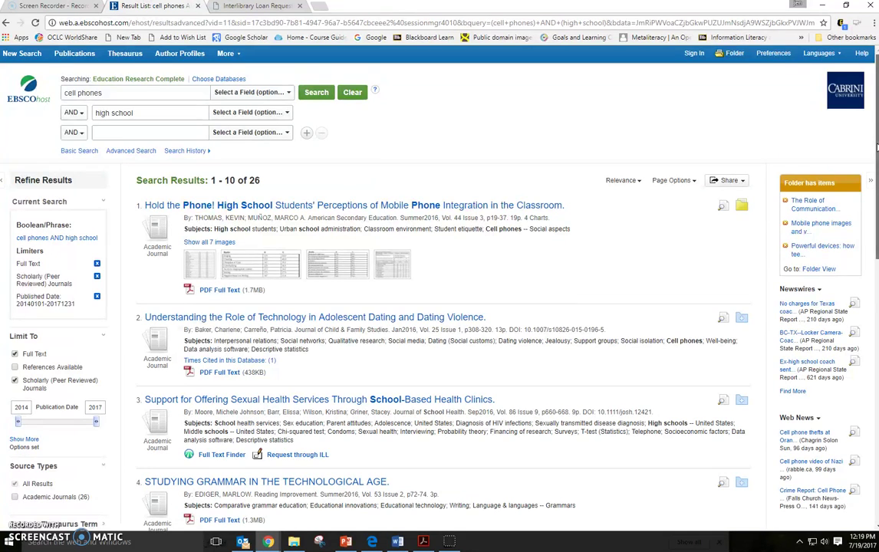
{"action": "scroll", "coordinate": [877, 170], "scroll_direction": "down", "scroll_amount": 1}
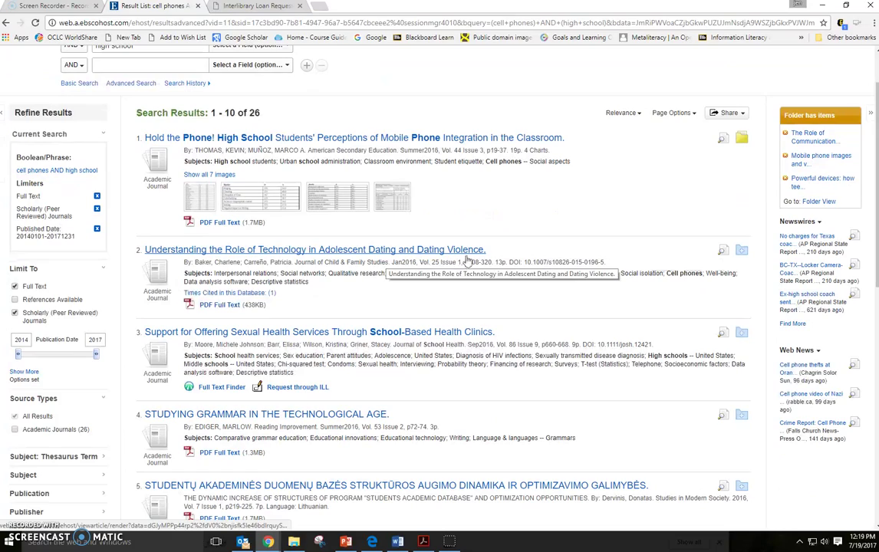
{"action": "scroll", "coordinate": [872, 225], "scroll_direction": "down", "scroll_amount": 1}
{"action": "scroll", "coordinate": [867, 246], "scroll_direction": "down", "scroll_amount": 3}
{"action": "scroll", "coordinate": [857, 330], "scroll_direction": "down", "scroll_amount": 2}
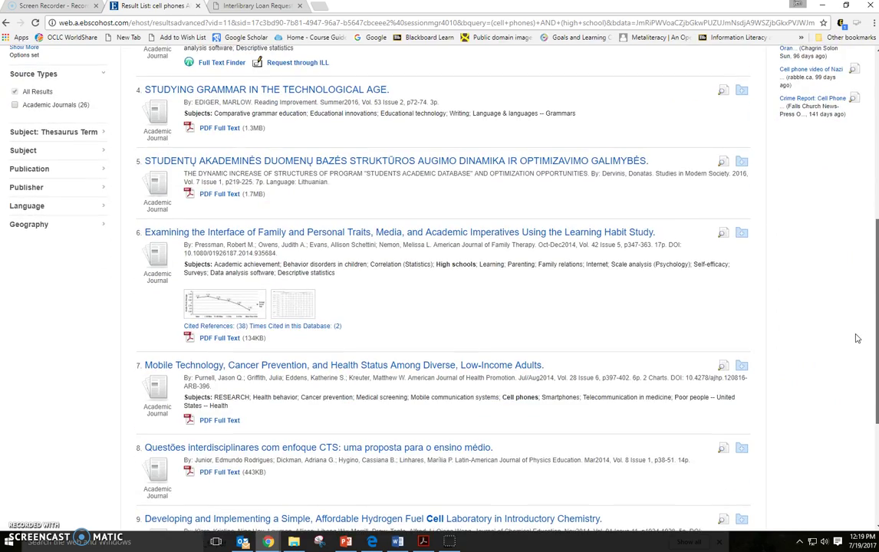
{"action": "scroll", "coordinate": [854, 366], "scroll_direction": "down", "scroll_amount": 2}
{"action": "scroll", "coordinate": [853, 251], "scroll_direction": "up", "scroll_amount": 4}
{"action": "scroll", "coordinate": [852, 251], "scroll_direction": "up", "scroll_amount": 4}
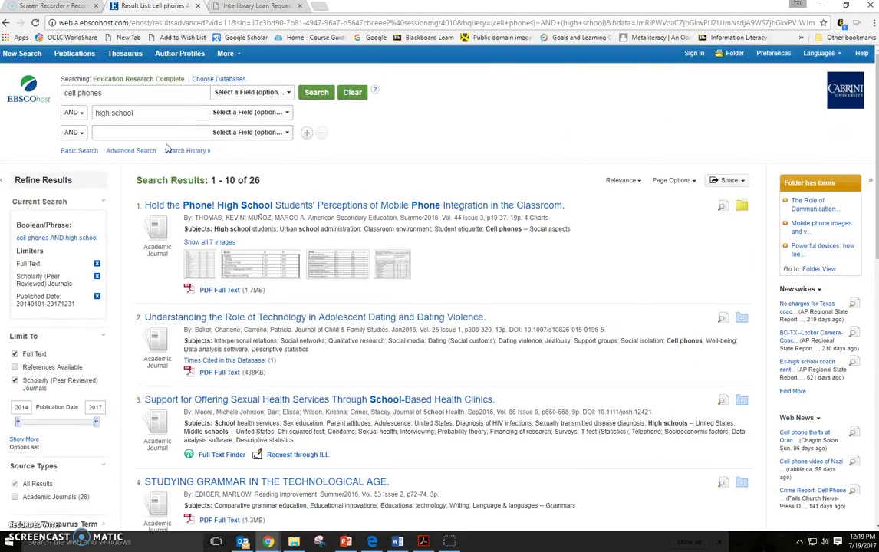
Step: Replace 'high school' with 'teaching tools' in the second search box and rerun the search
{"action": "left_click_drag", "start_coordinate": [150, 113], "coordinate": [94, 111]}
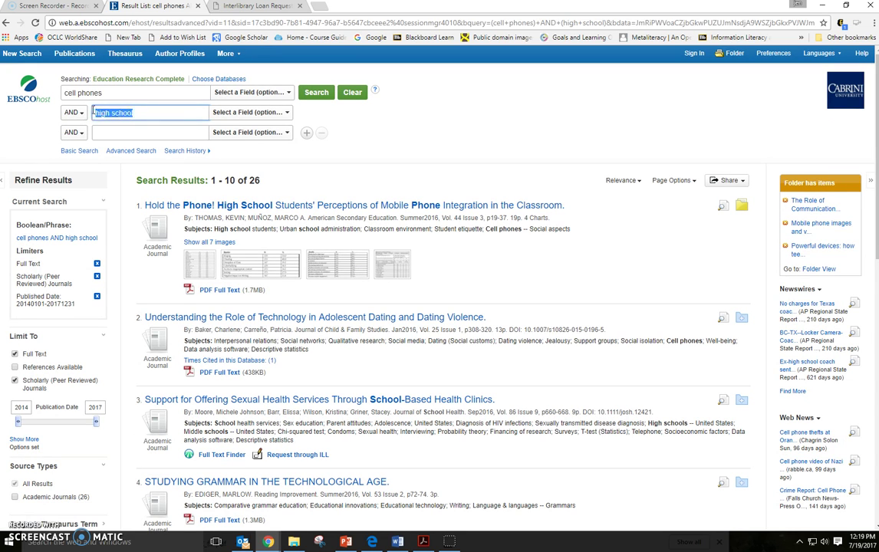
{"action": "key", "text": "BackSpace"}
{"action": "type", "text": "teaching tools"}
{"action": "key", "text": "Return"}
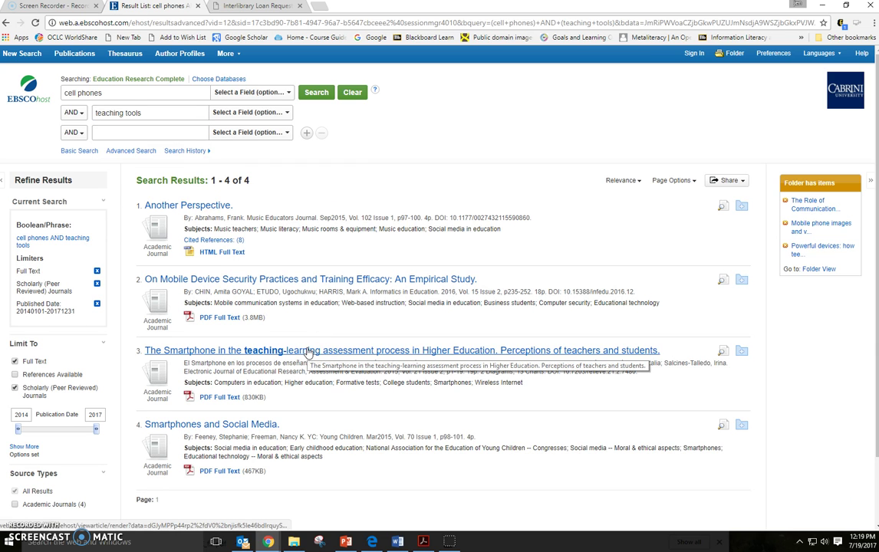
Step: Open the folder's detailed record for 'Cell Phones in the Classroom: Are we Dialing up Disaster?'
{"action": "left_click", "coordinate": [728, 54]}
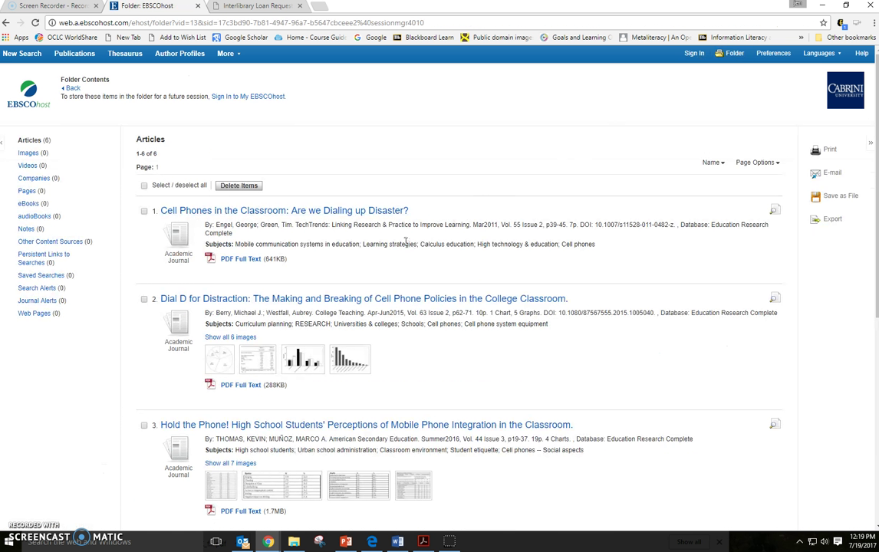
{"action": "left_click", "coordinate": [281, 212]}
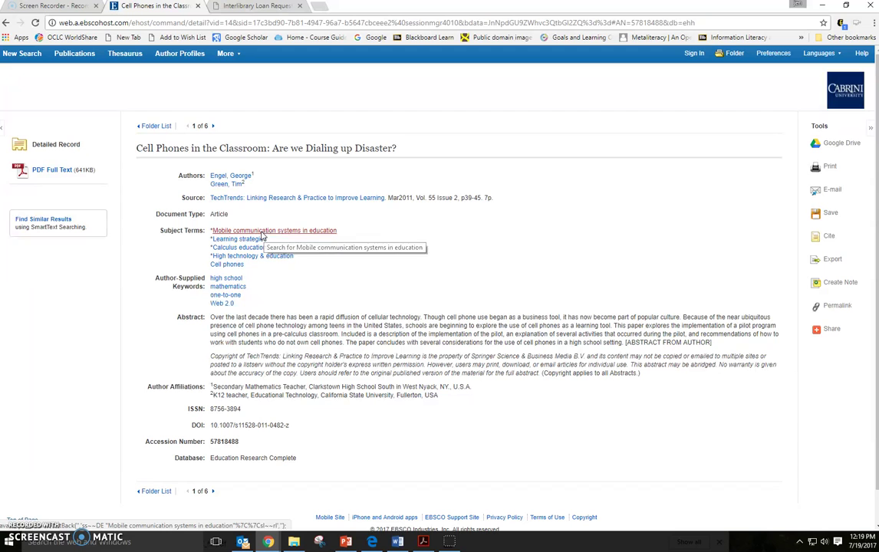
Step: Search the subject 'Mobile communication systems in education' limited to full-text, peer-reviewed journals
{"action": "left_click", "coordinate": [262, 232]}
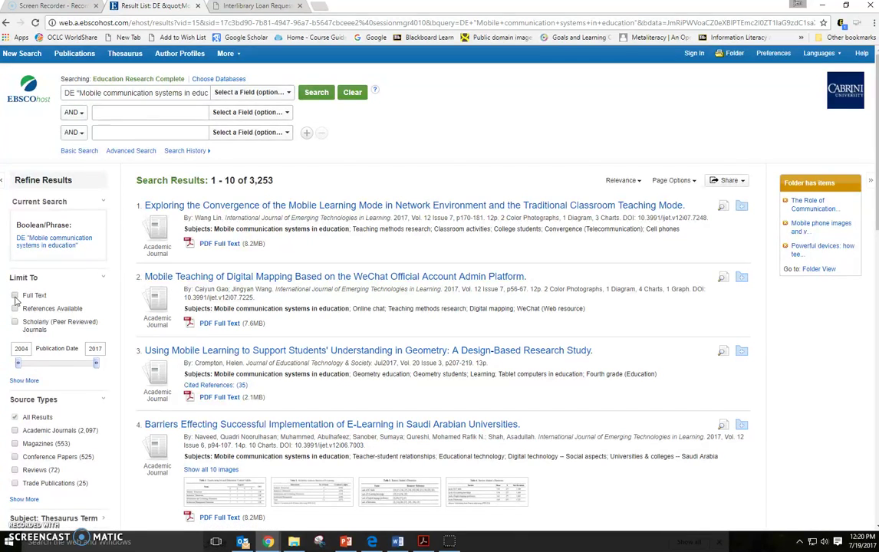
{"action": "left_click", "coordinate": [16, 299]}
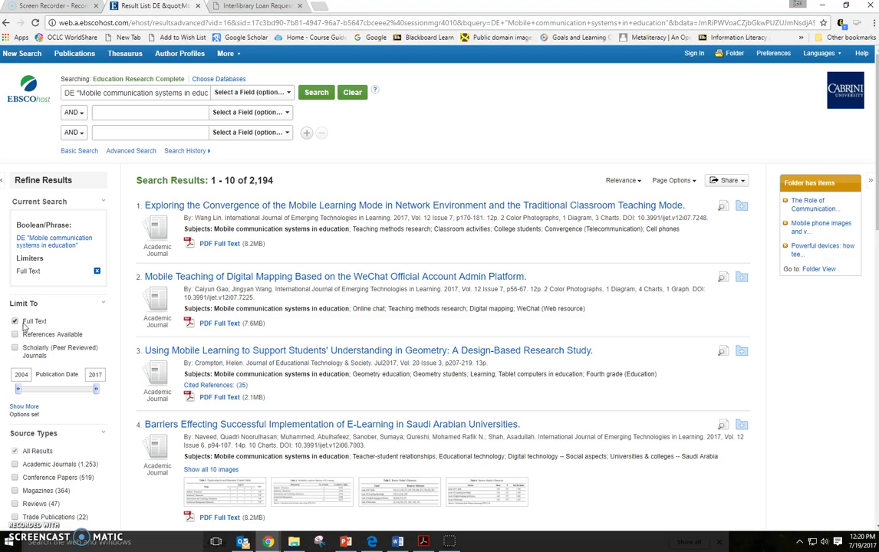
{"action": "left_click", "coordinate": [14, 349]}
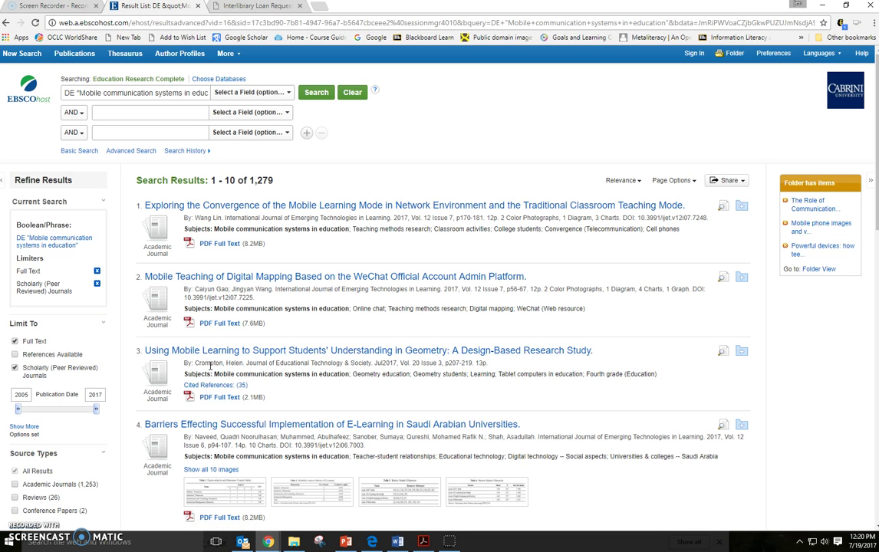
Step: Save the Using Mobile Learning geometry and Exploring the Convergence articles to the folder
{"action": "left_click", "coordinate": [741, 351]}
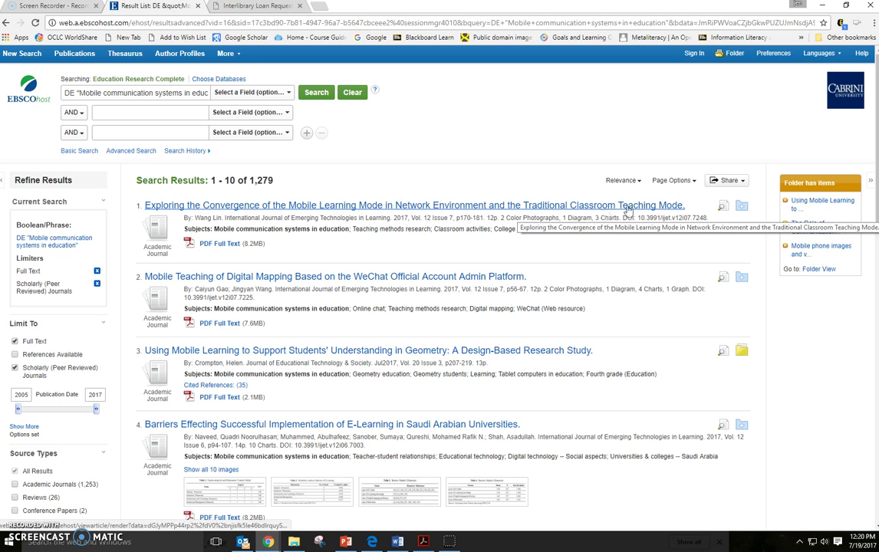
{"action": "left_click", "coordinate": [741, 206]}
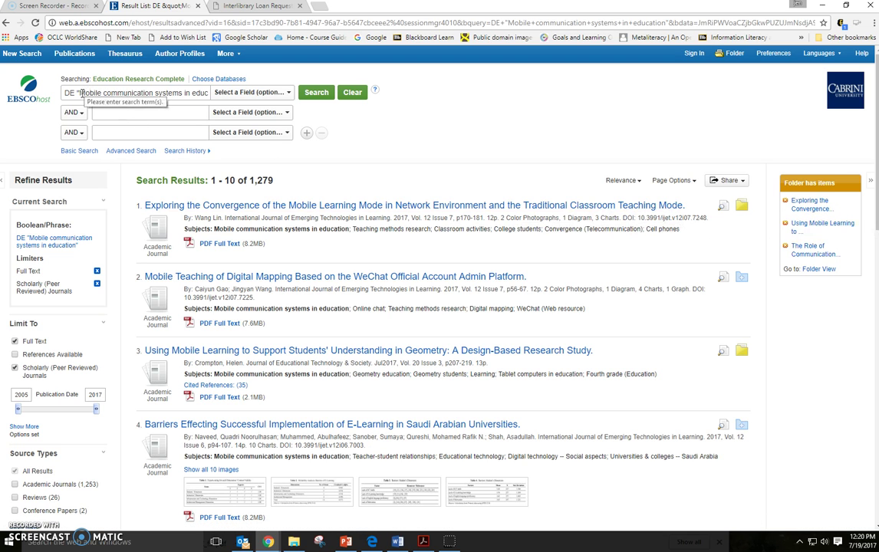
{"action": "left_click_drag", "start_coordinate": [84, 92], "coordinate": [199, 93]}
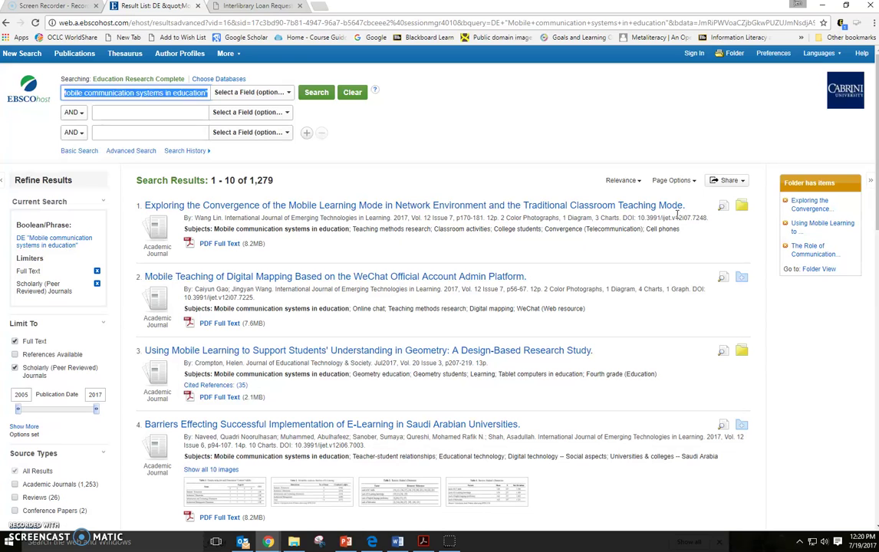
Step: Preview the PDF of the first folder article, 'Cell Phones in the Classroom', then return to the folder list
{"action": "left_click", "coordinate": [729, 60]}
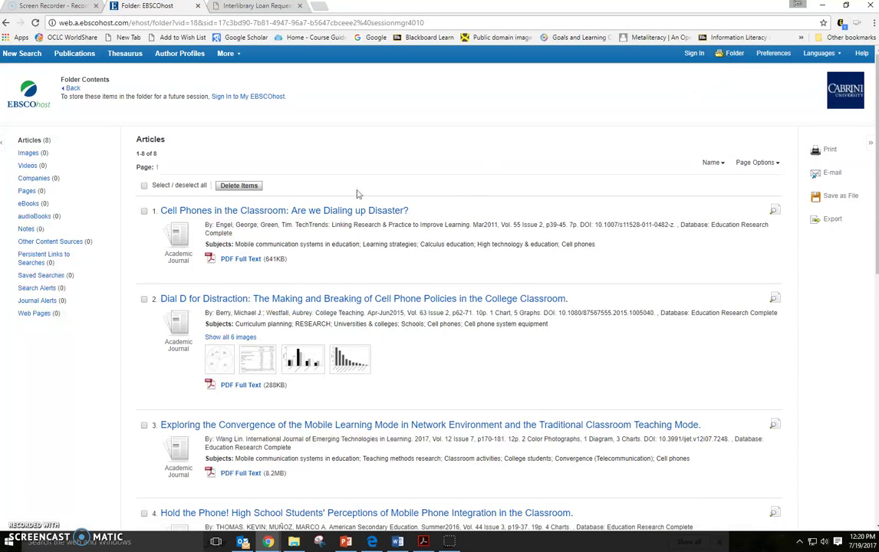
{"action": "left_click", "coordinate": [338, 212]}
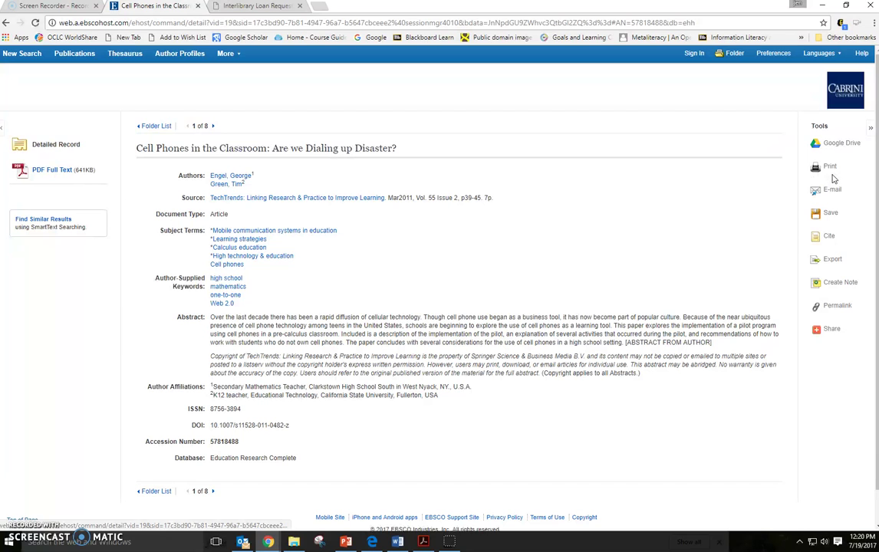
{"action": "left_click", "coordinate": [45, 171]}
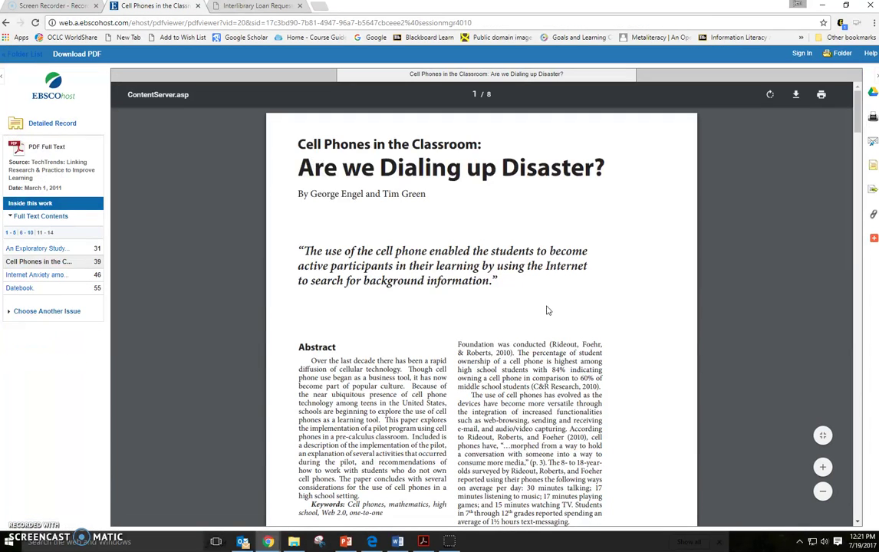
{"action": "left_click", "coordinate": [7, 23]}
{"action": "left_click", "coordinate": [6, 24]}
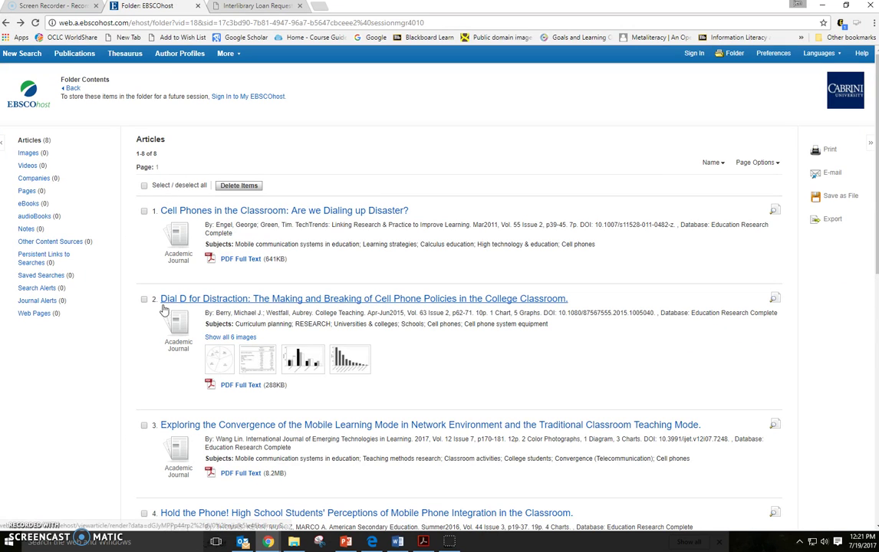
Step: Set all eight folder articles to be e-mailed with APA-format citations
{"action": "left_click", "coordinate": [143, 187]}
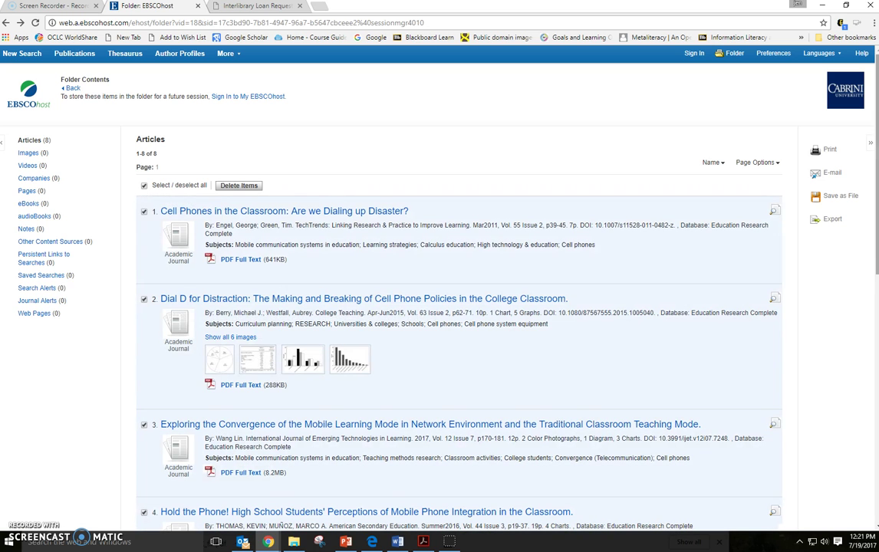
{"action": "left_click", "coordinate": [832, 173]}
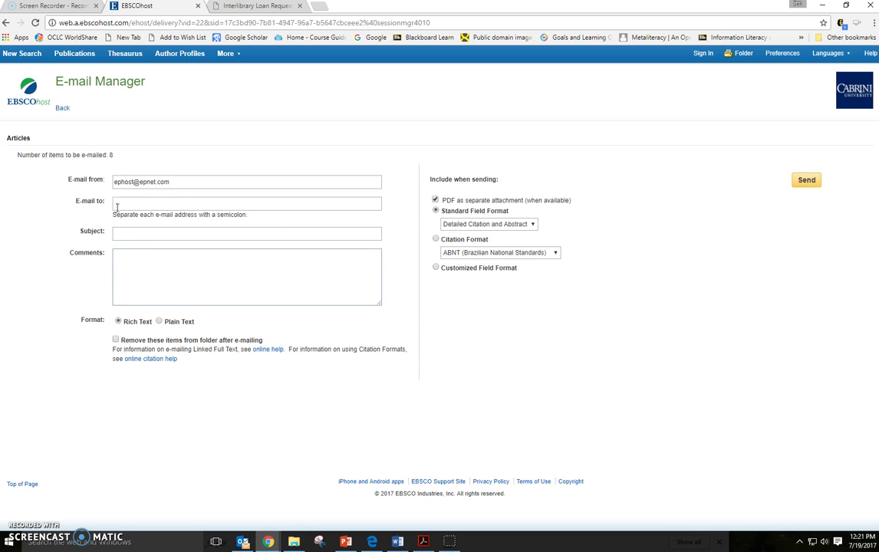
{"action": "left_click", "coordinate": [436, 240]}
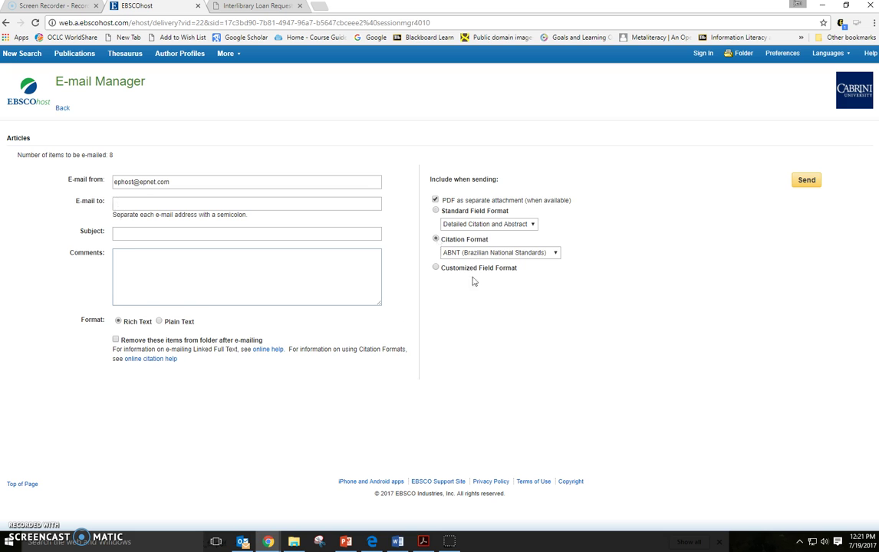
{"action": "left_click", "coordinate": [556, 254]}
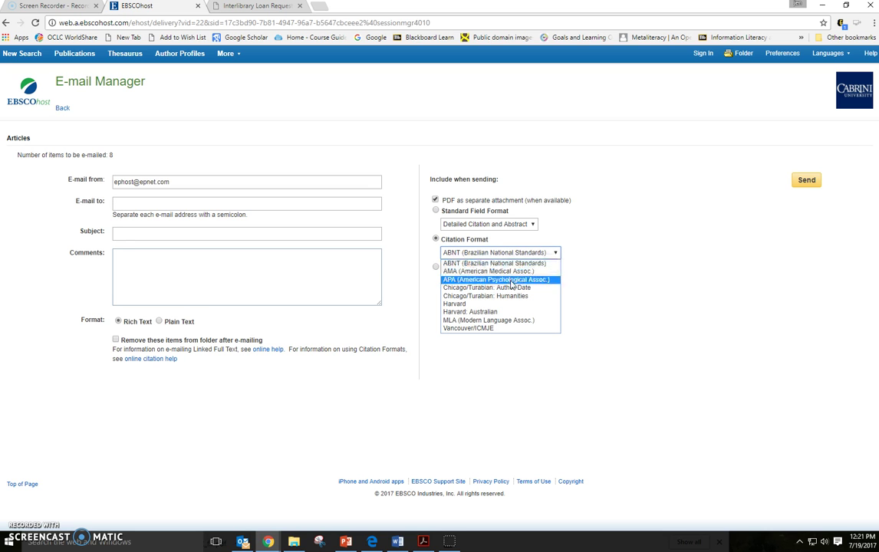
{"action": "left_click", "coordinate": [512, 281]}
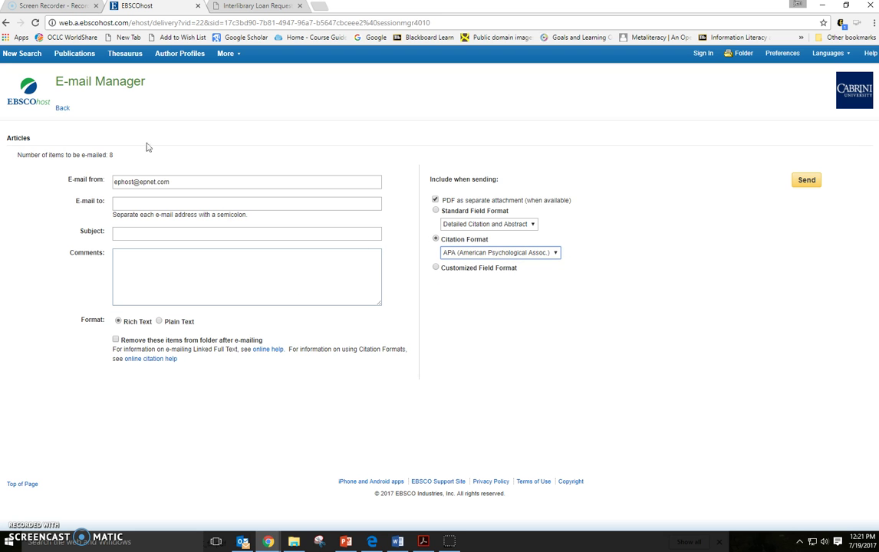
Step: Navigate back from the E-mail Manager to the Folder Contents list
{"action": "left_click", "coordinate": [64, 108]}
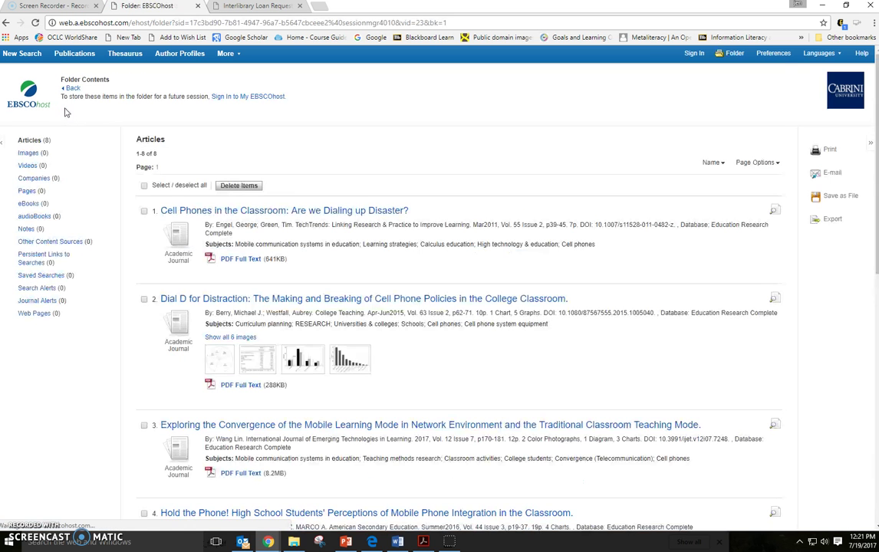
{"action": "left_click", "coordinate": [7, 23]}
{"action": "left_click", "coordinate": [7, 23]}
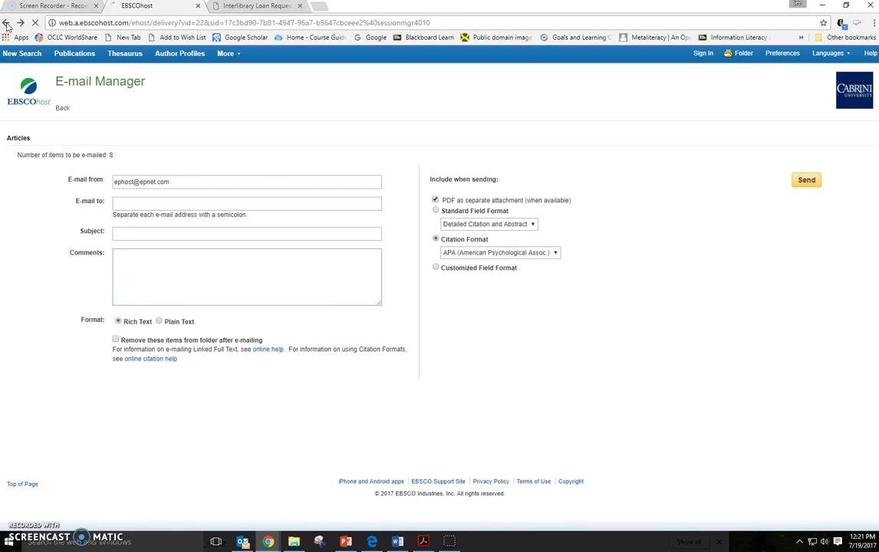